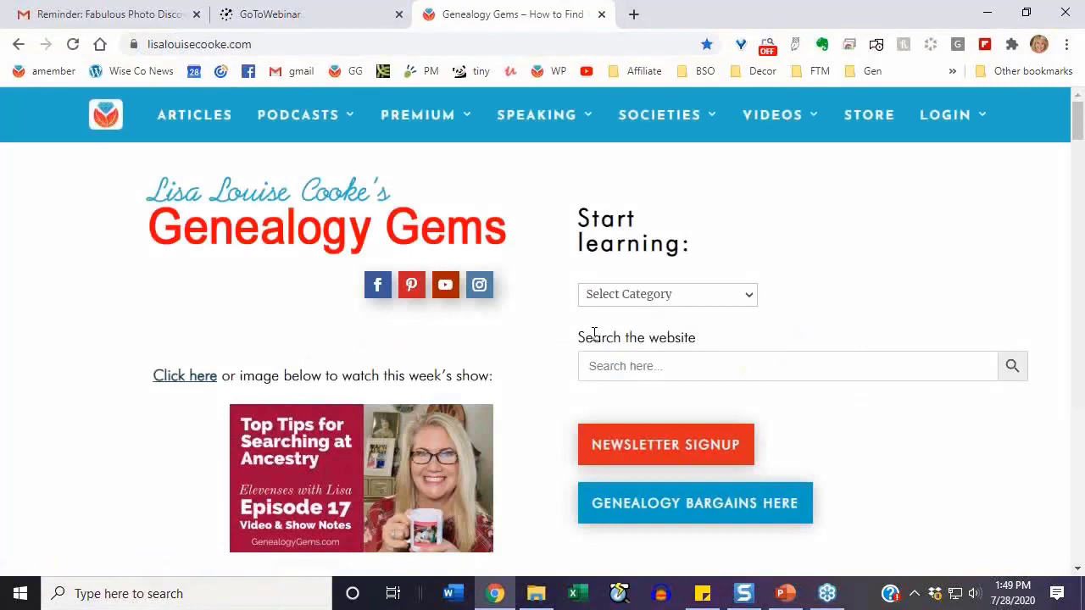
Open the website's Elevenses with Lisa video series page and look through the past episodes down to Episode 1.
mouse_move(329, 123)
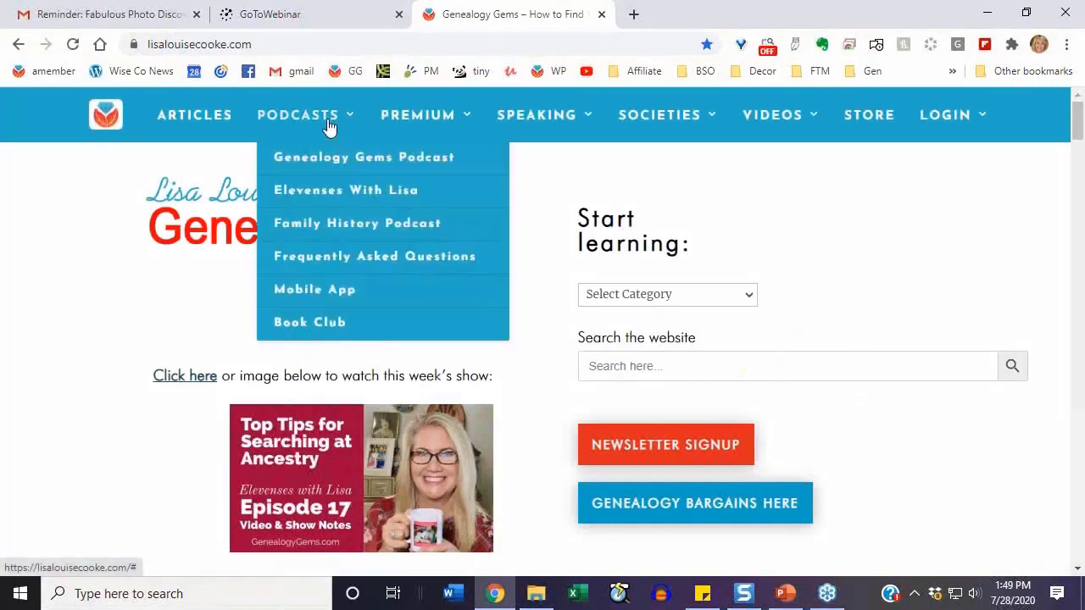
mouse_move(797, 119)
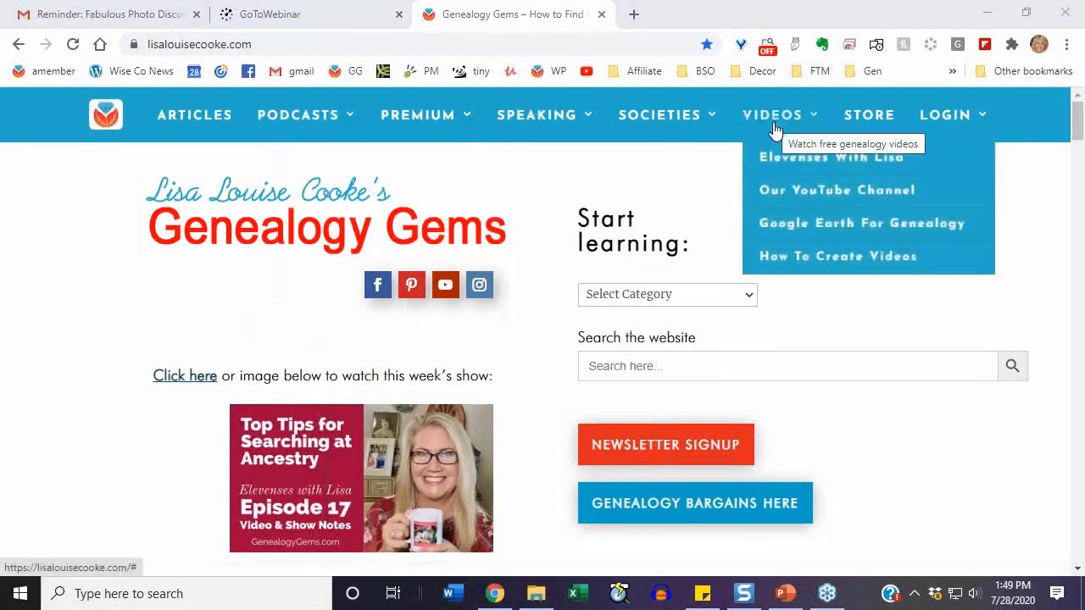
click(837, 166)
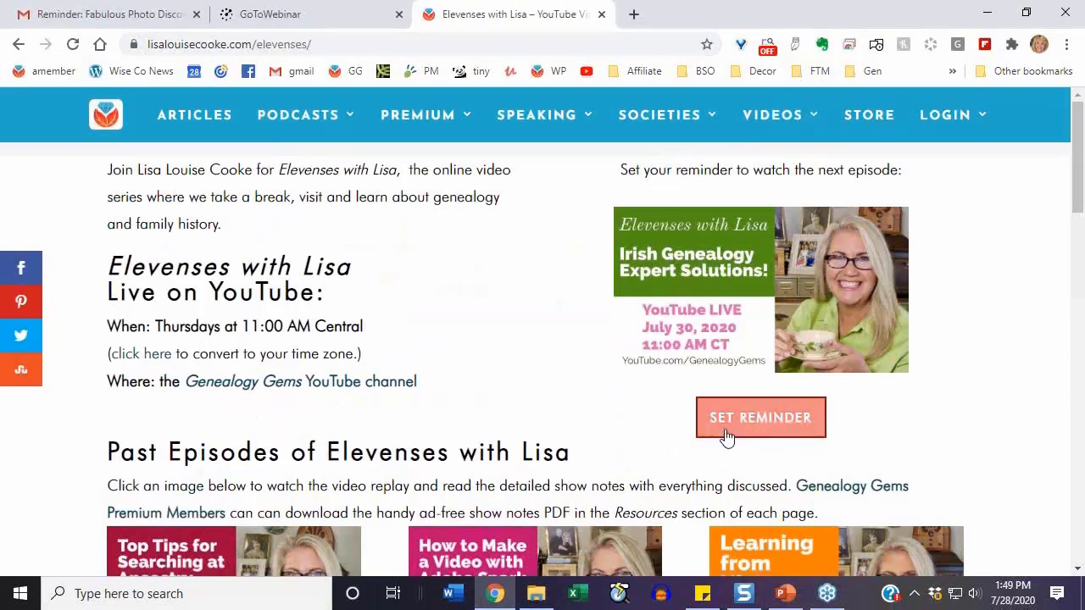
scroll(544, 364, down, 3)
scroll(544, 364, down, 9)
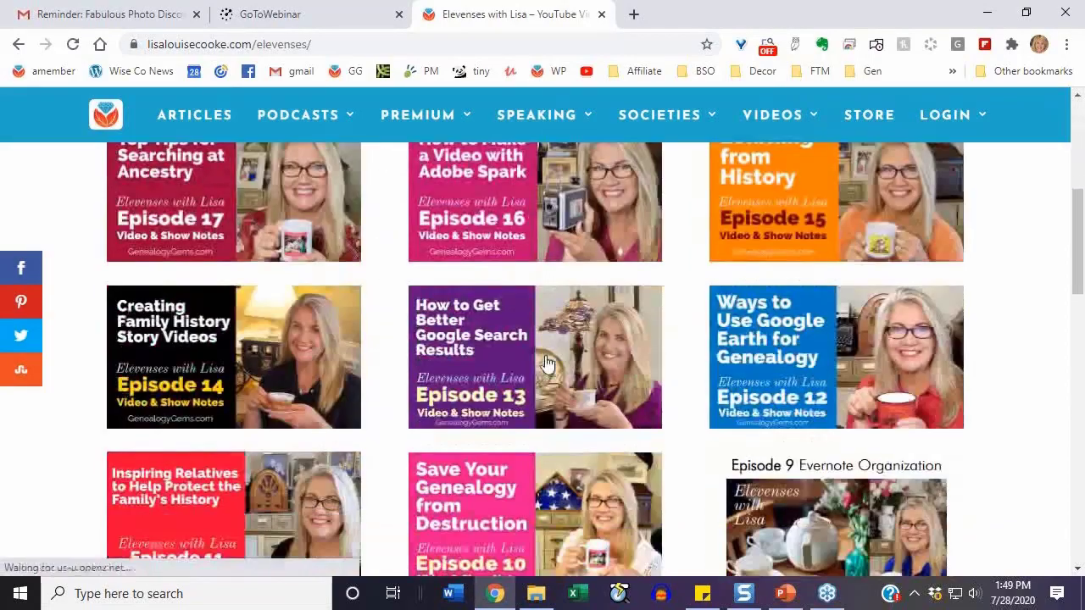
scroll(545, 363, down, 3)
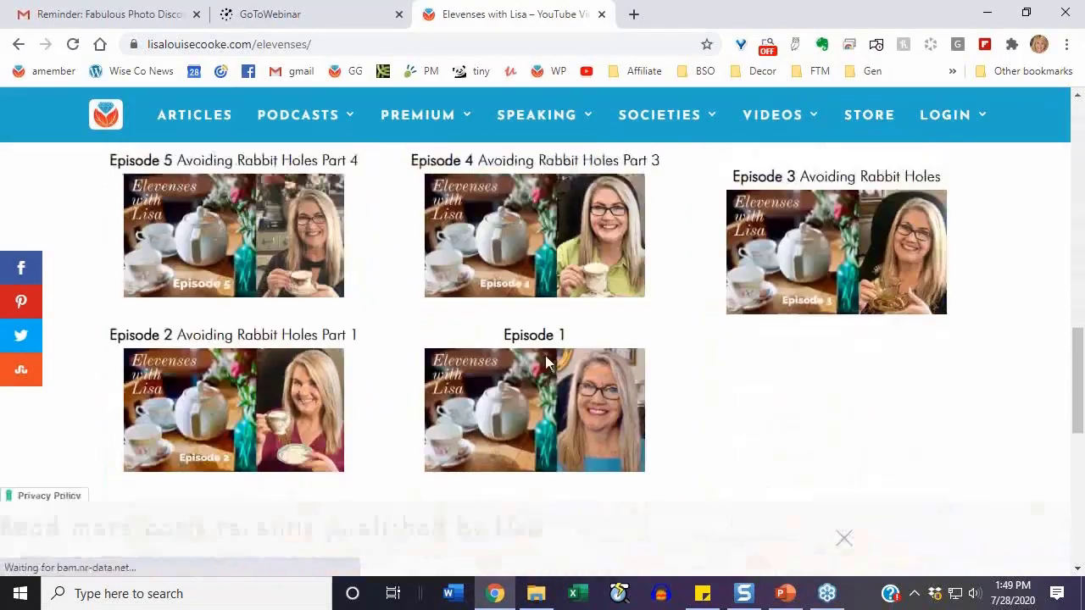
scroll(545, 363, up, 6)
scroll(544, 363, up, 2)
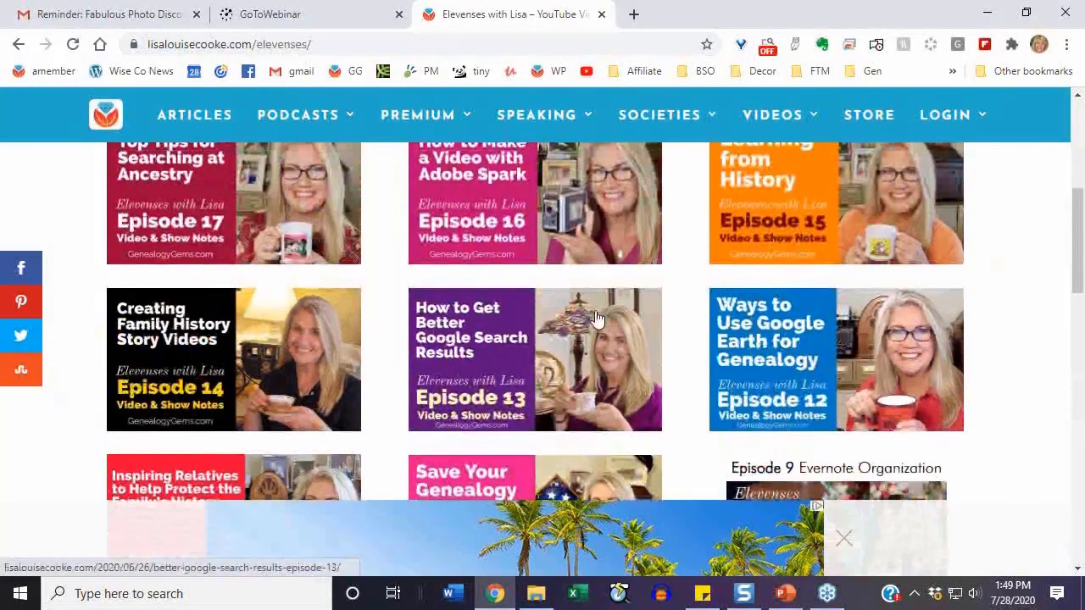
Set a YouTube reminder for the upcoming Irish Genealogy Expert Solutions live episode.
scroll(600, 317, up, 1)
scroll(596, 317, up, 5)
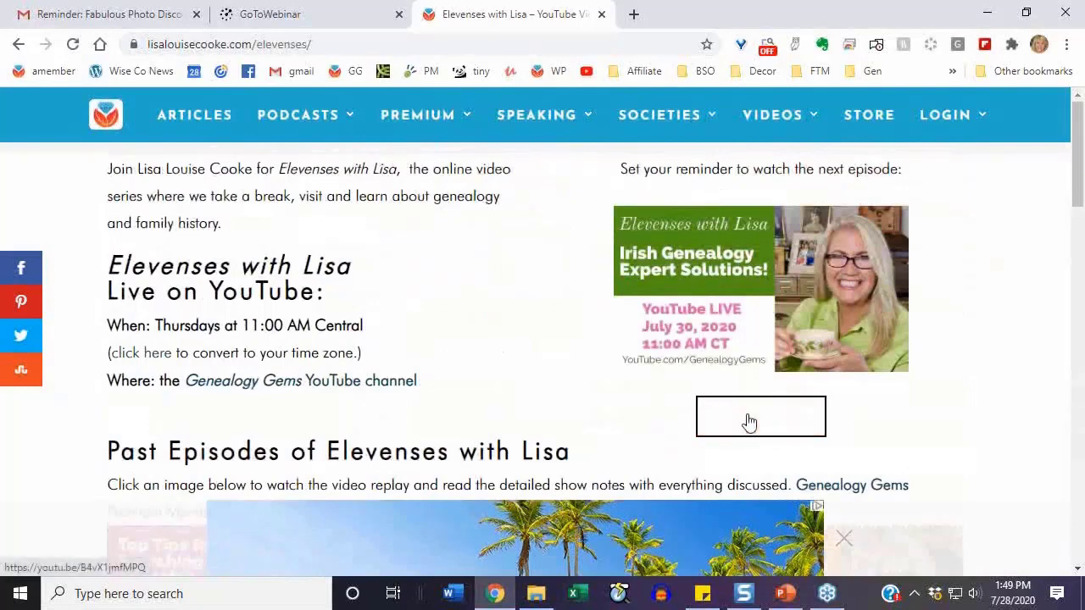
click(749, 422)
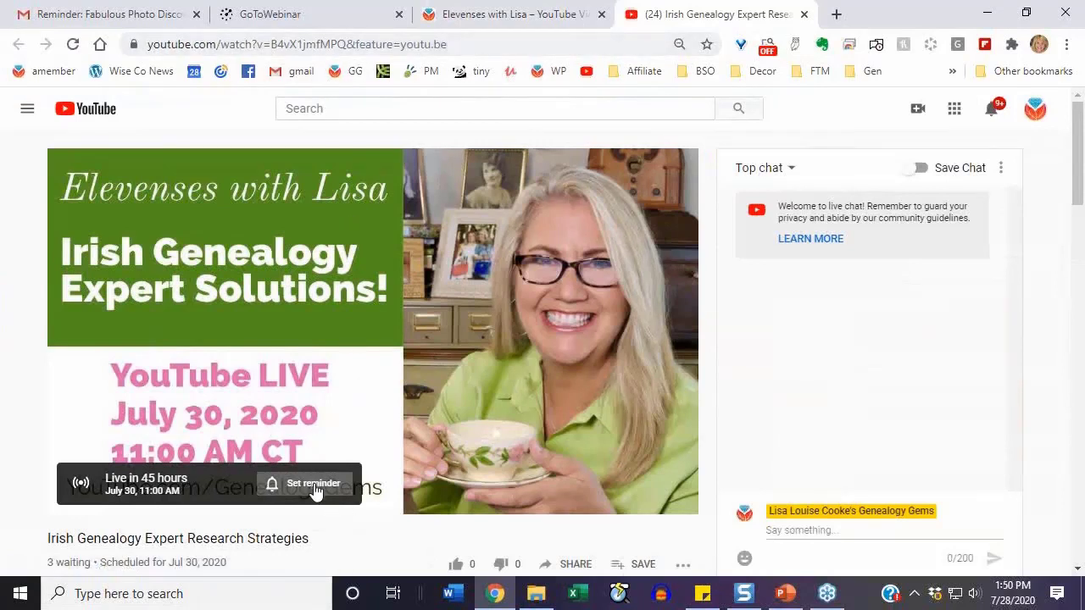
click(316, 492)
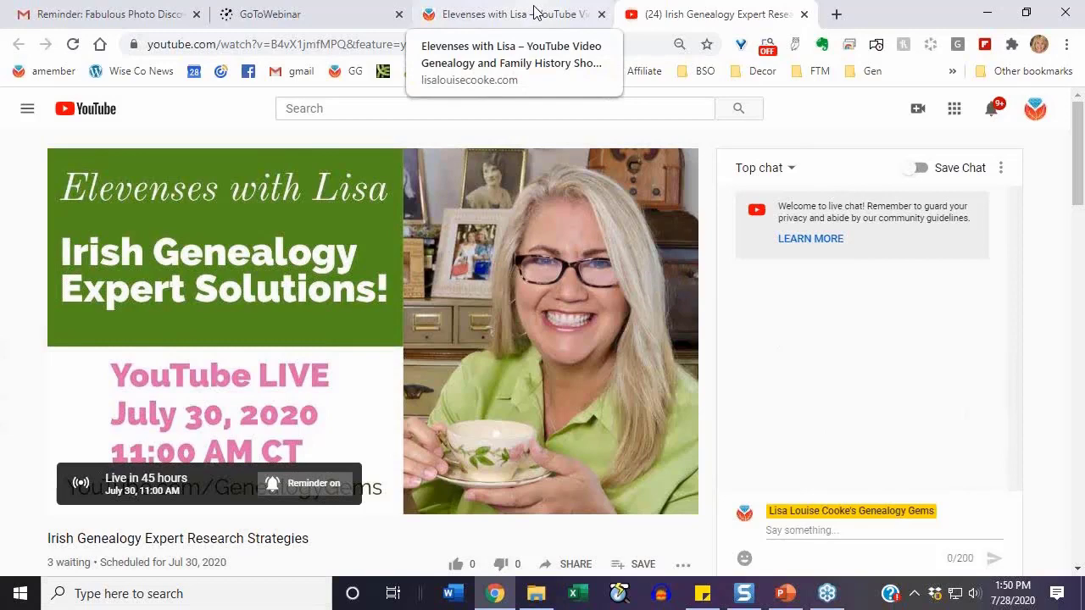
Return to the Elevenses with Lisa page, dismiss the ad banner and open the Episode 17 video and show notes.
click(533, 13)
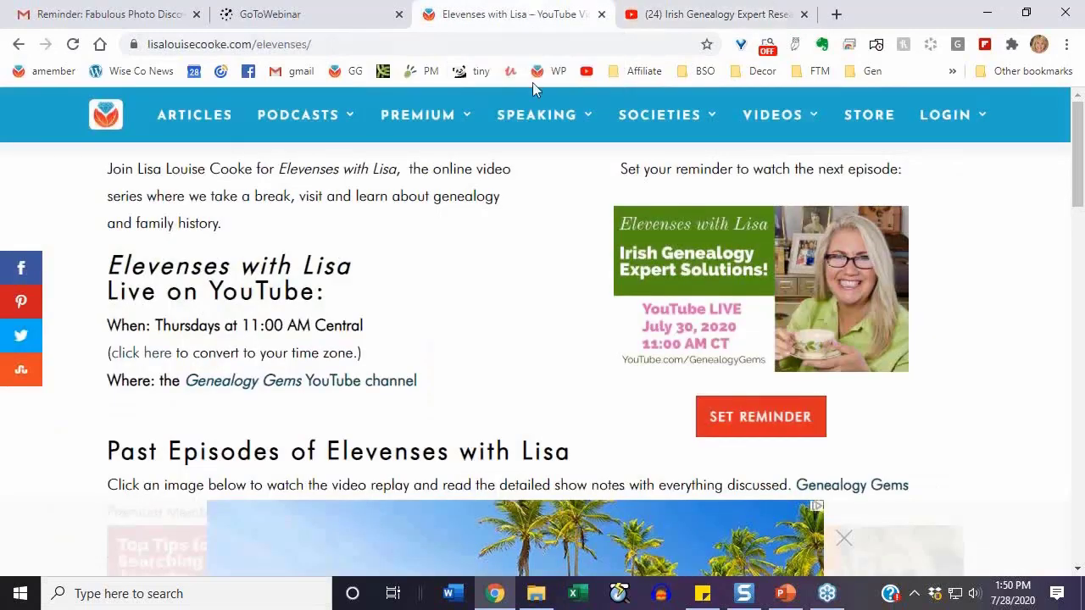
scroll(496, 207, down, 2)
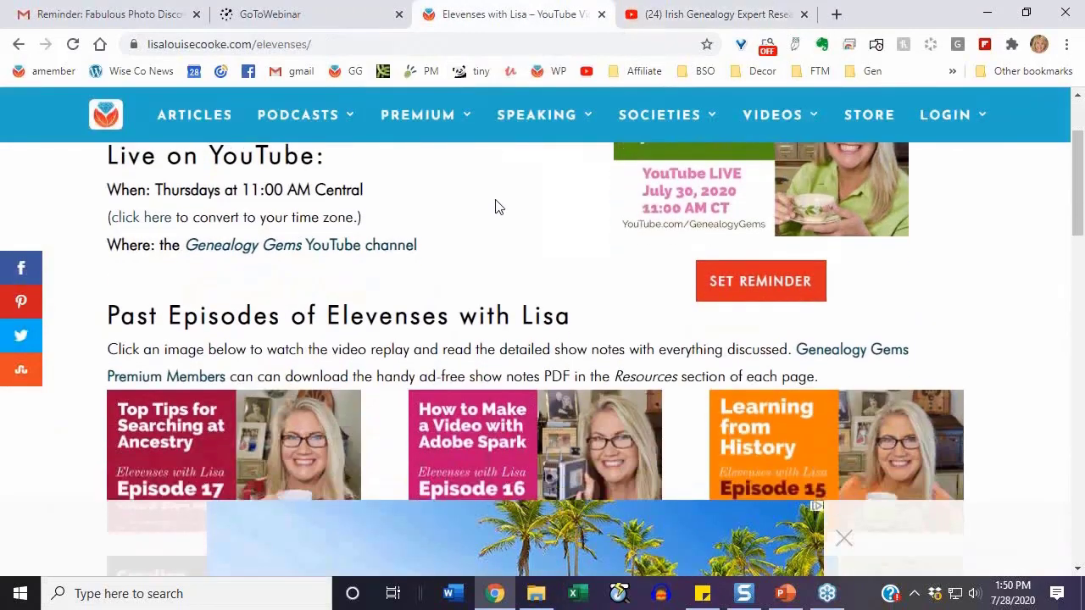
scroll(746, 559, down, 1)
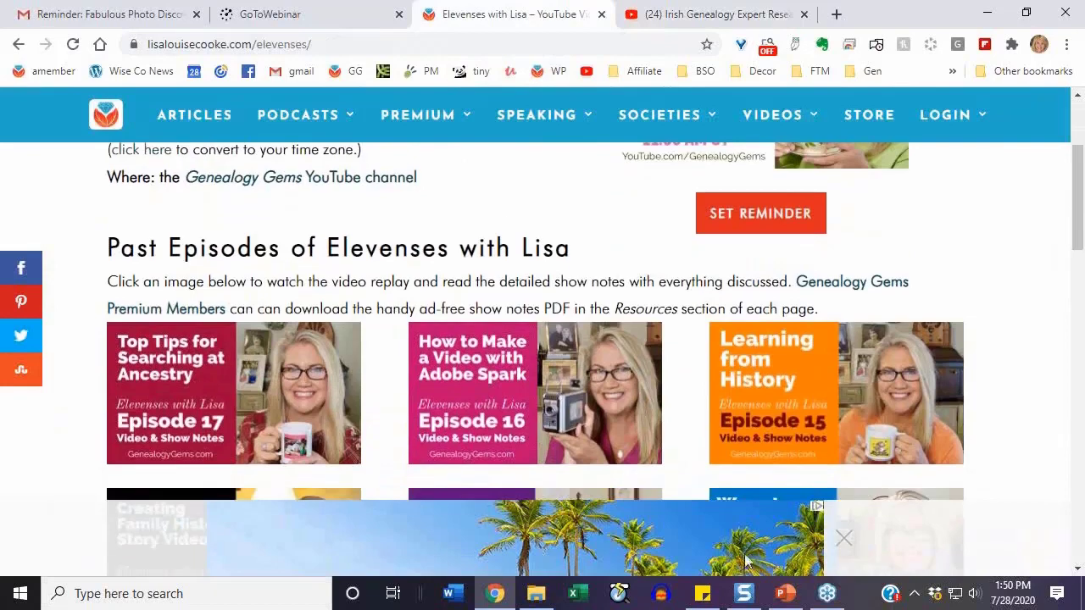
click(844, 543)
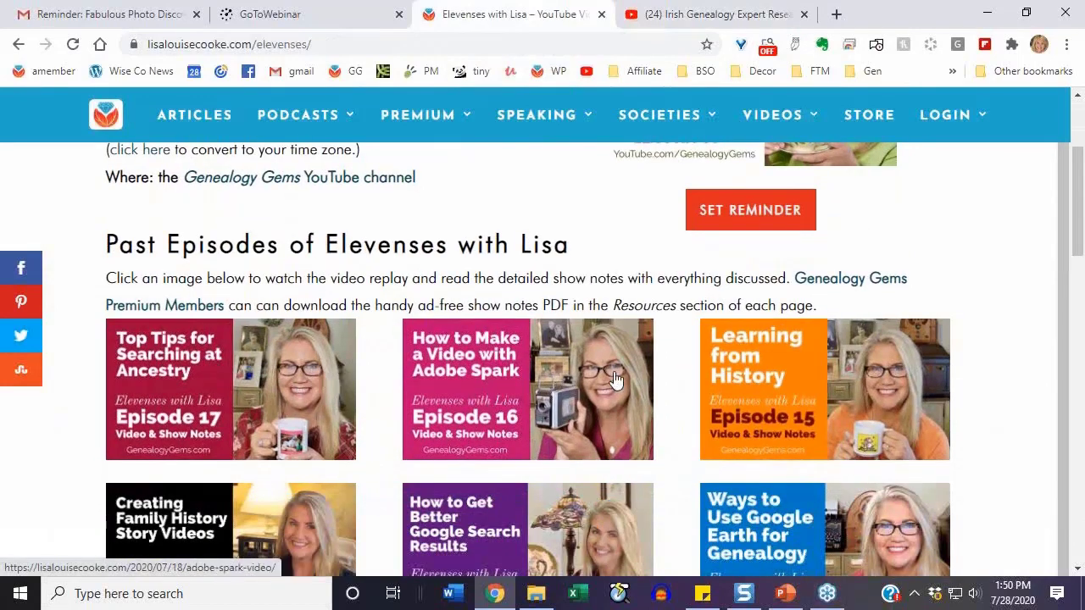
click(297, 385)
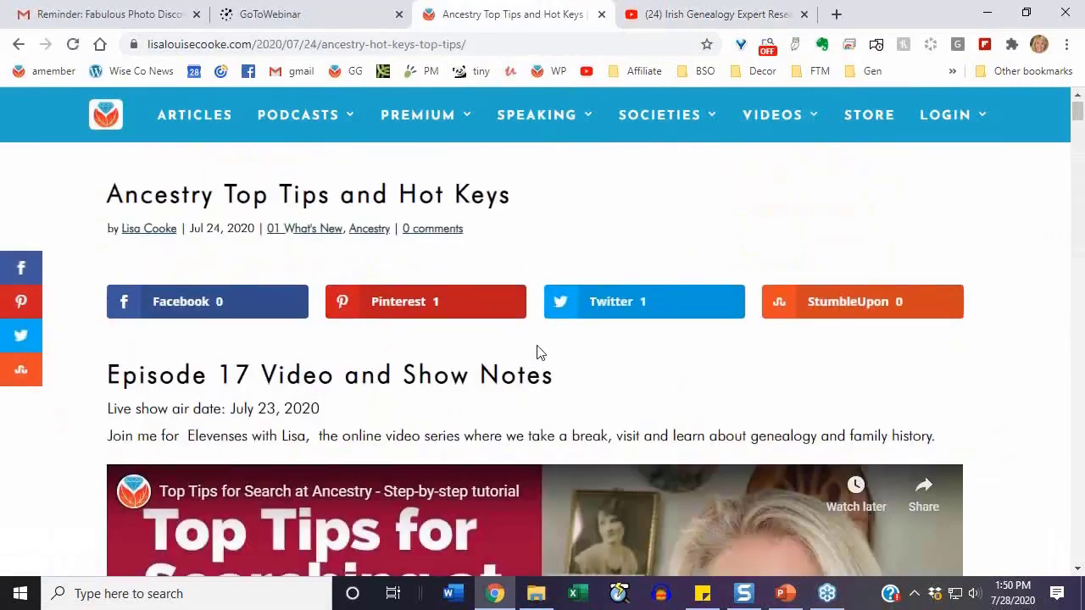
Look through the Episode 17 video and show notes on searching at Ancestry, dismissing the ad banner.
scroll(537, 348, down, 3)
scroll(537, 351, down, 2)
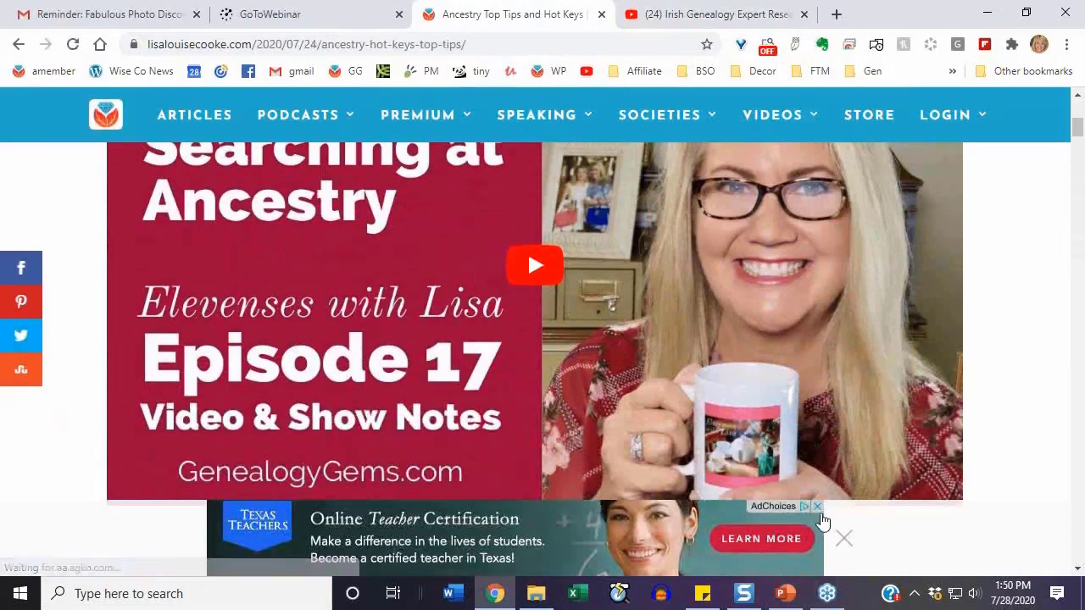
click(843, 538)
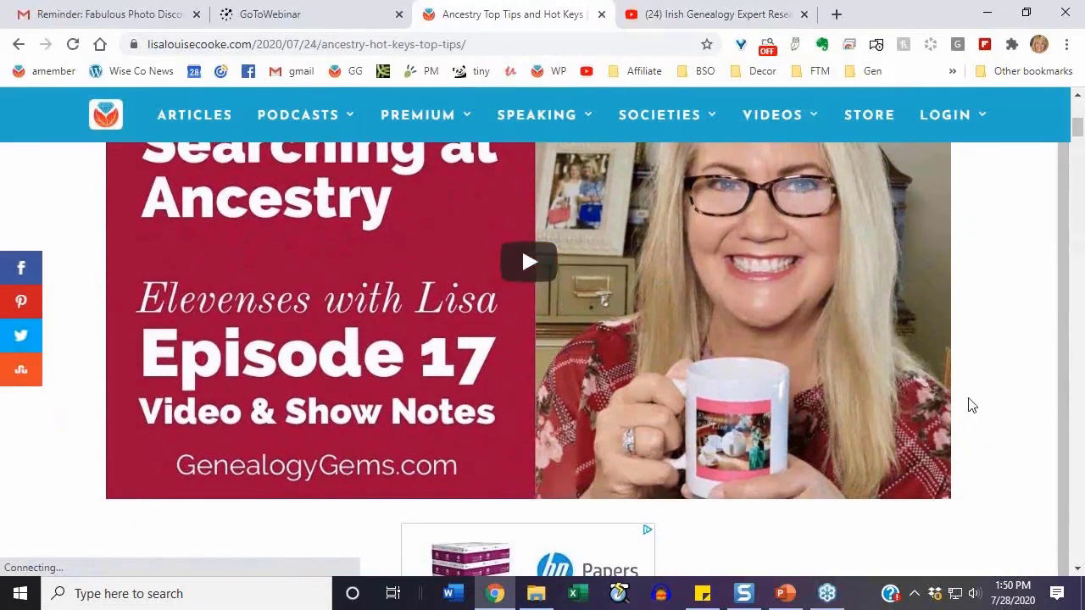
scroll(969, 404, down, 8)
scroll(653, 356, down, 10)
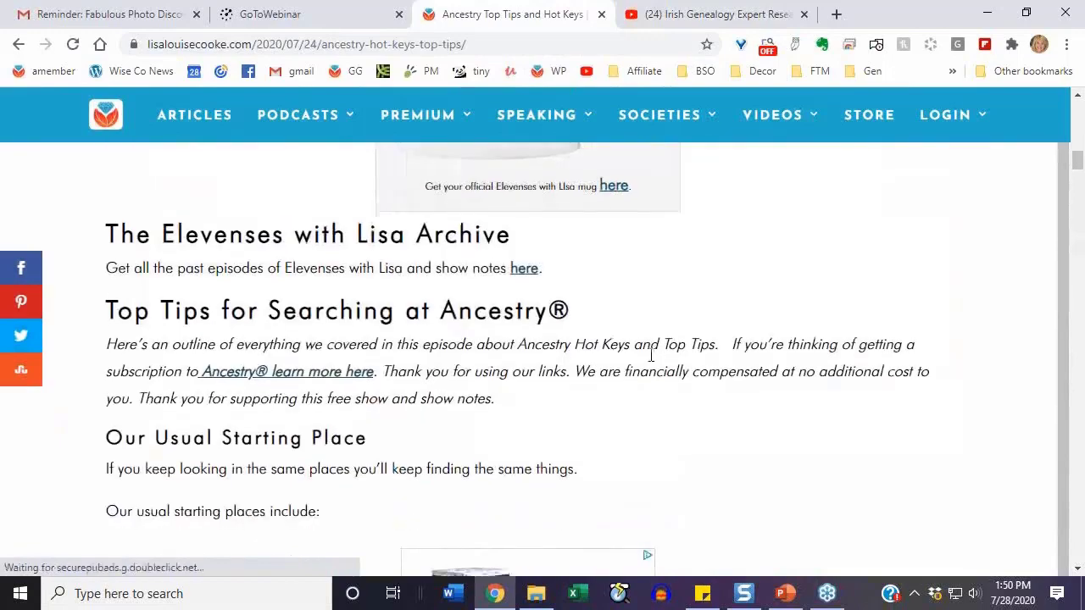
scroll(385, 328, down, 4)
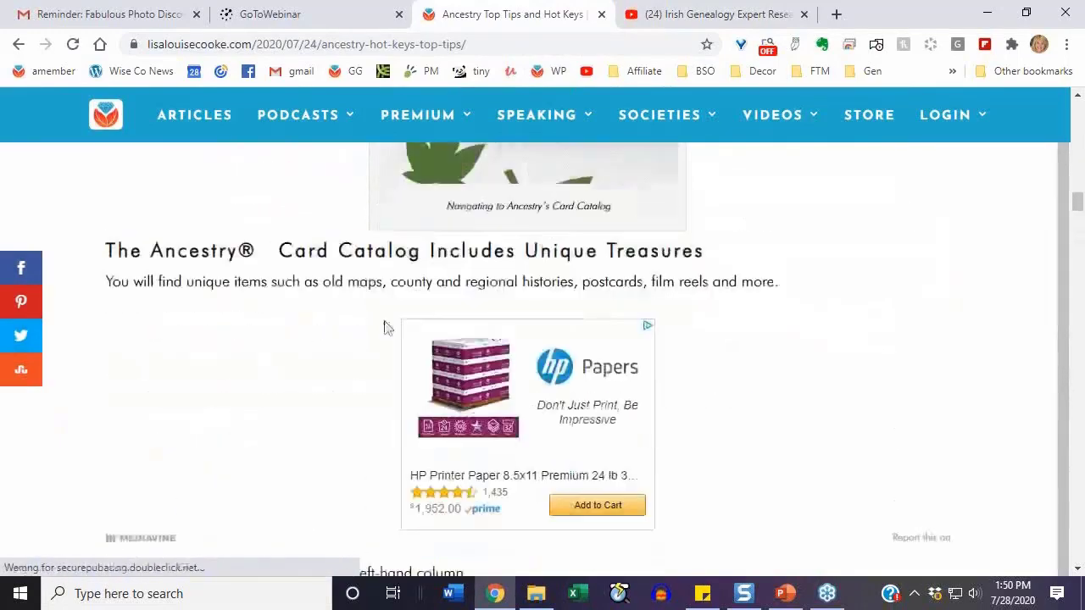
scroll(460, 339, up, 8)
scroll(470, 301, up, 15)
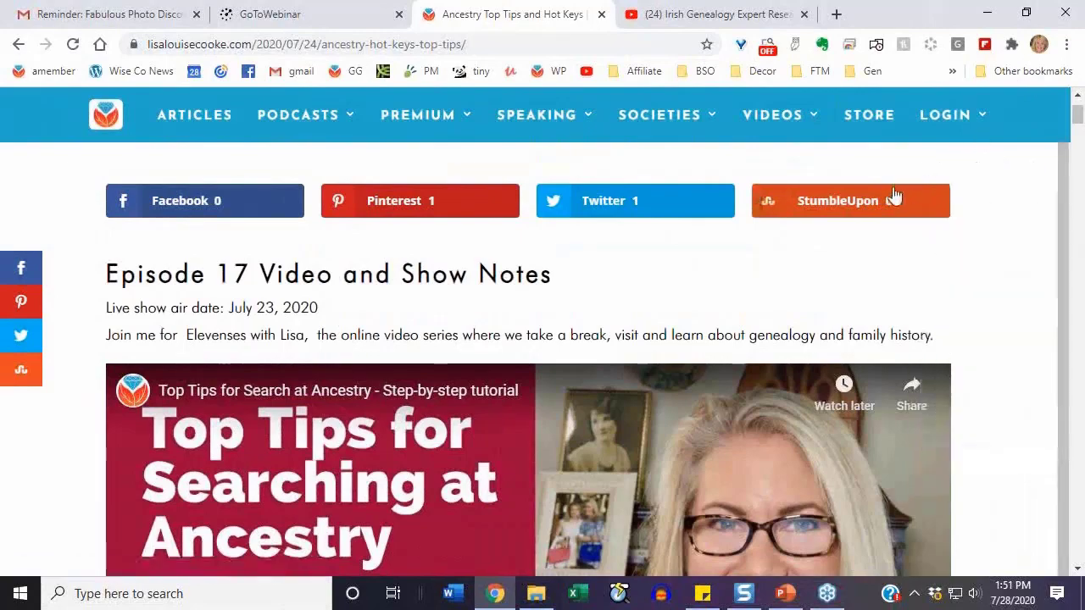
scroll(897, 194, down, 1)
scroll(915, 183, down, 1)
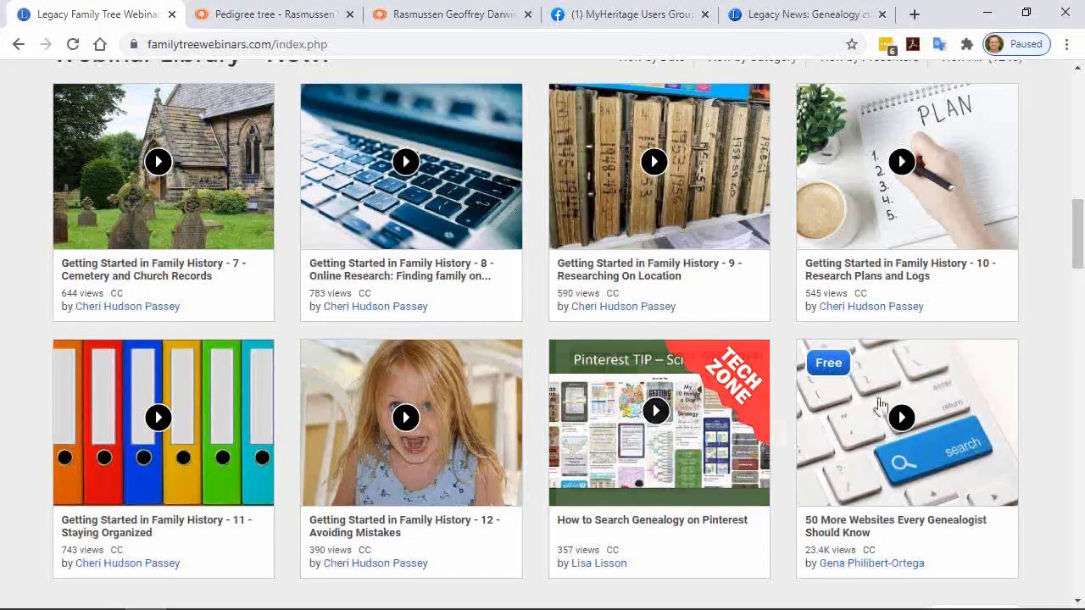
Switch to the MyHeritage pedigree tree and examine its ancestor branches at 50% zoom.
click(311, 14)
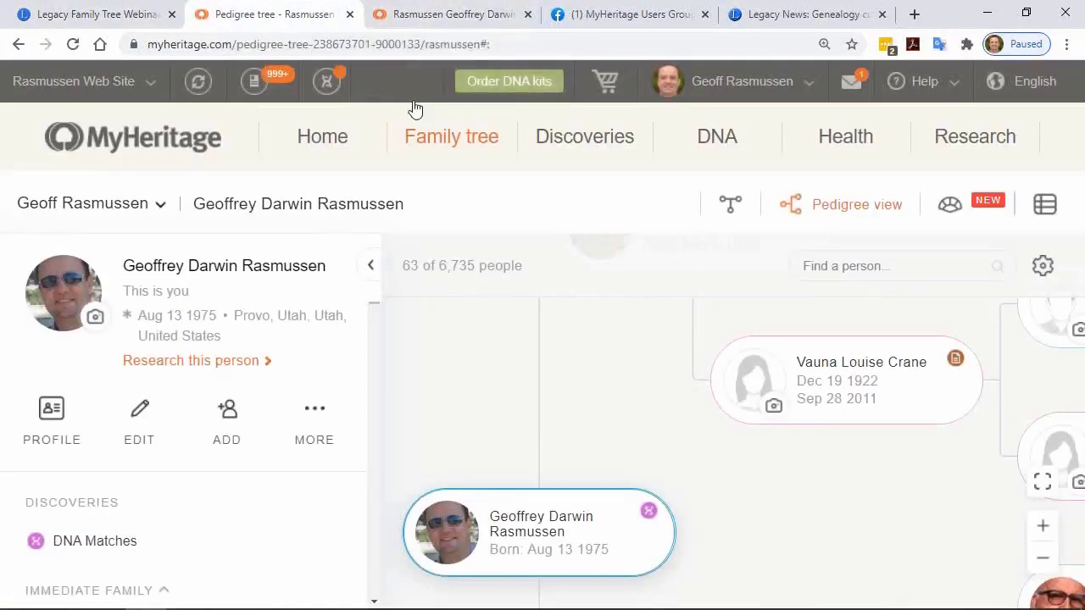
mouse_move(441, 150)
click(1043, 559)
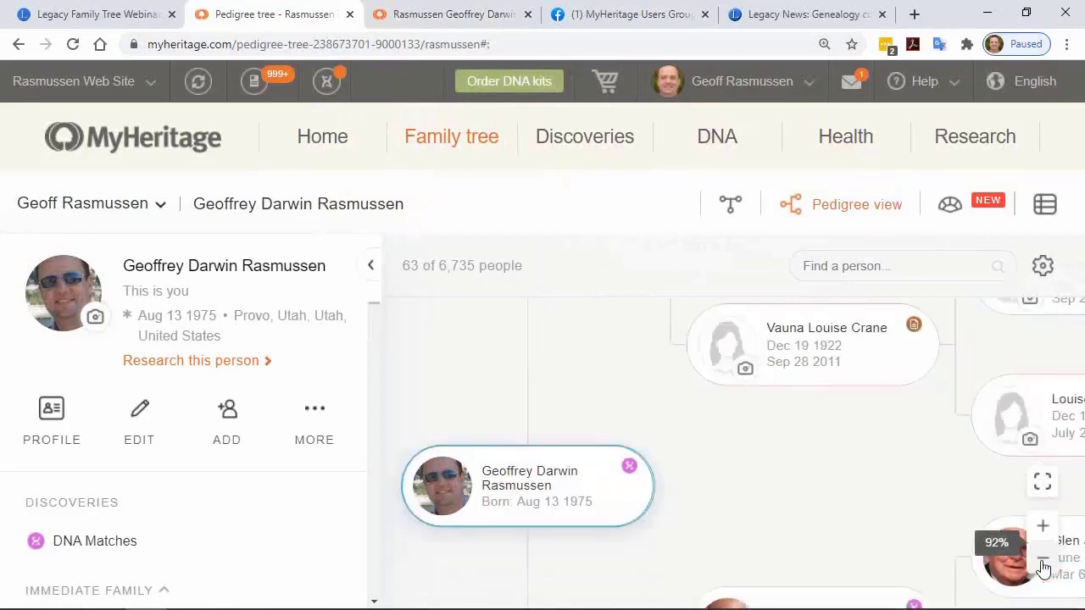
click(1042, 559)
click(1042, 561)
click(1042, 561)
click(1043, 561)
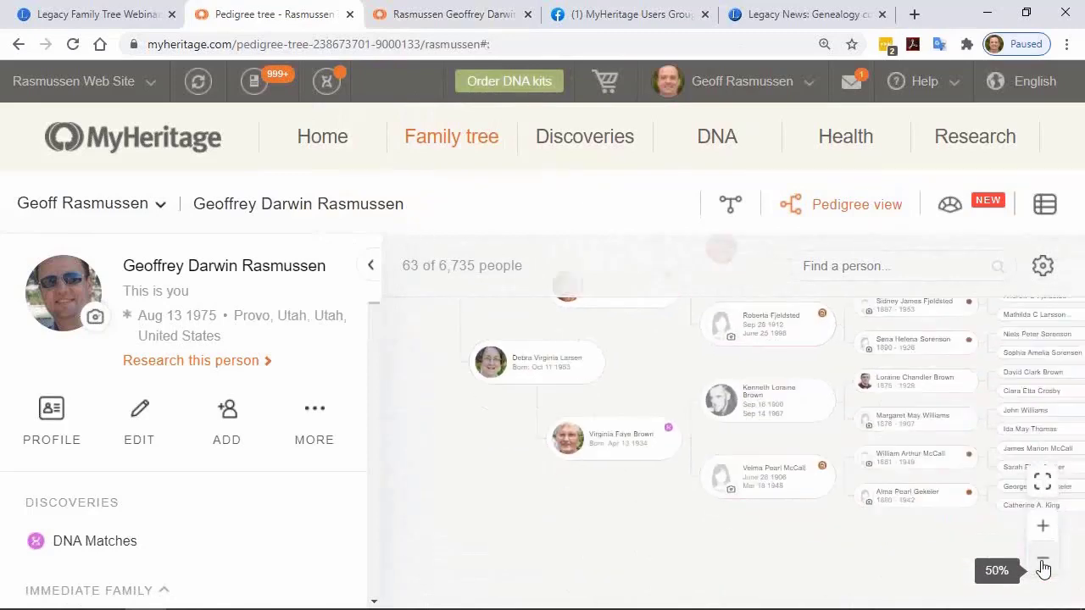
drag(622, 327, 611, 543)
drag(593, 404, 596, 467)
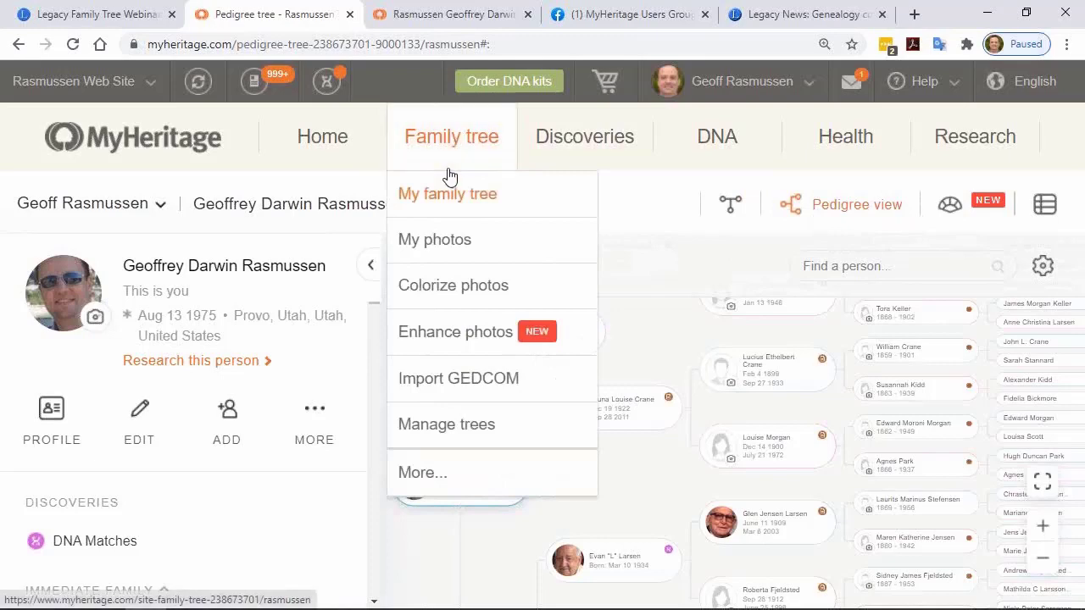
Glance at the already opened colorized photo, return to the pedigree tree and open the My photos collection.
click(437, 16)
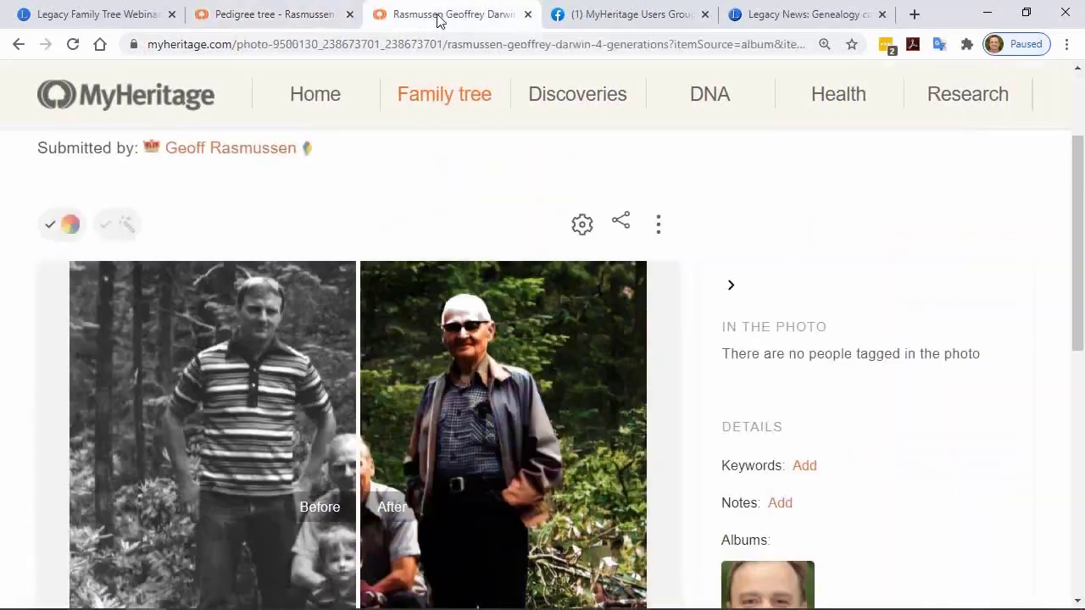
click(322, 19)
mouse_move(449, 144)
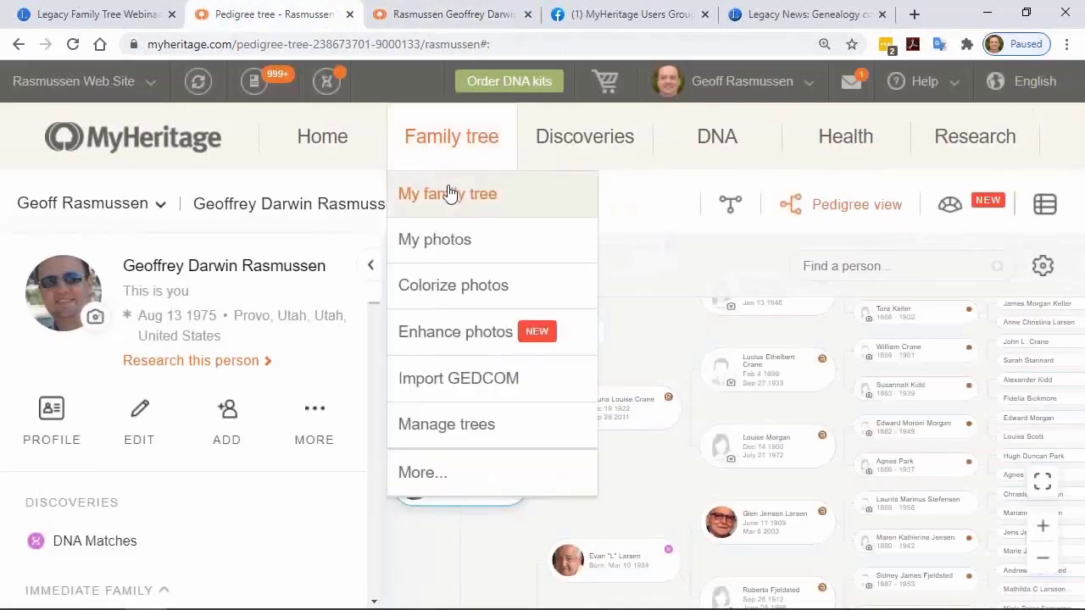
click(455, 240)
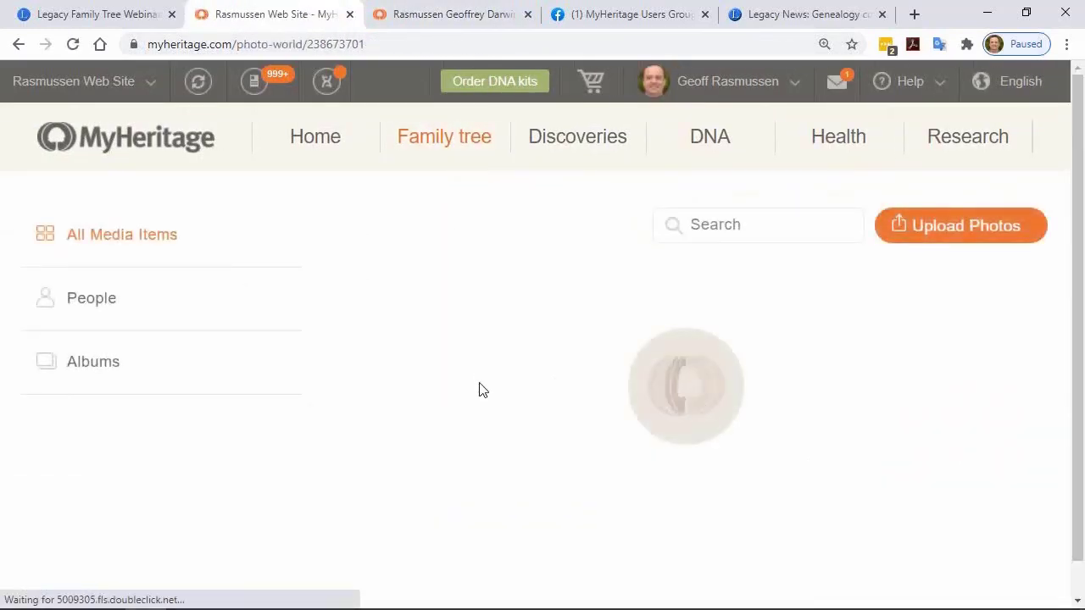
Browse the media items and open the black-and-white four-generations photo taken in the forest.
scroll(556, 474, down, 1)
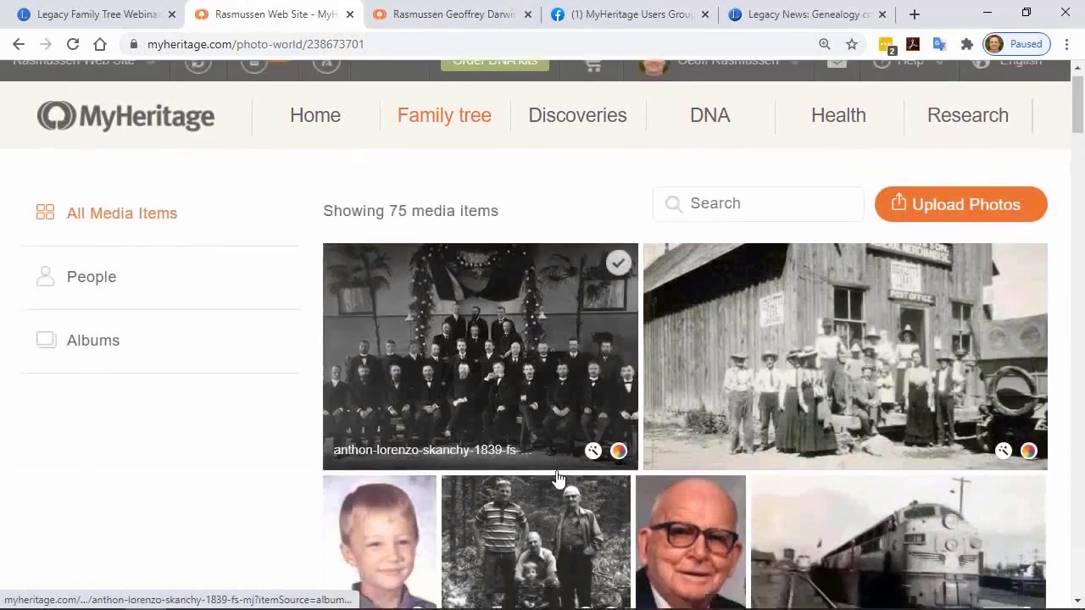
scroll(556, 477, down, 2)
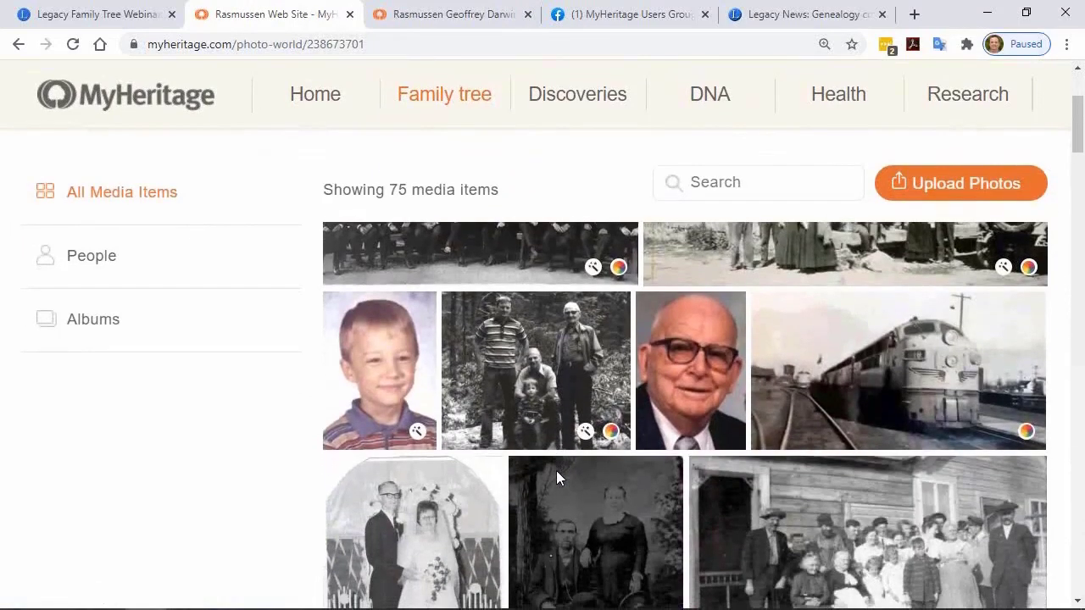
scroll(557, 477, up, 2)
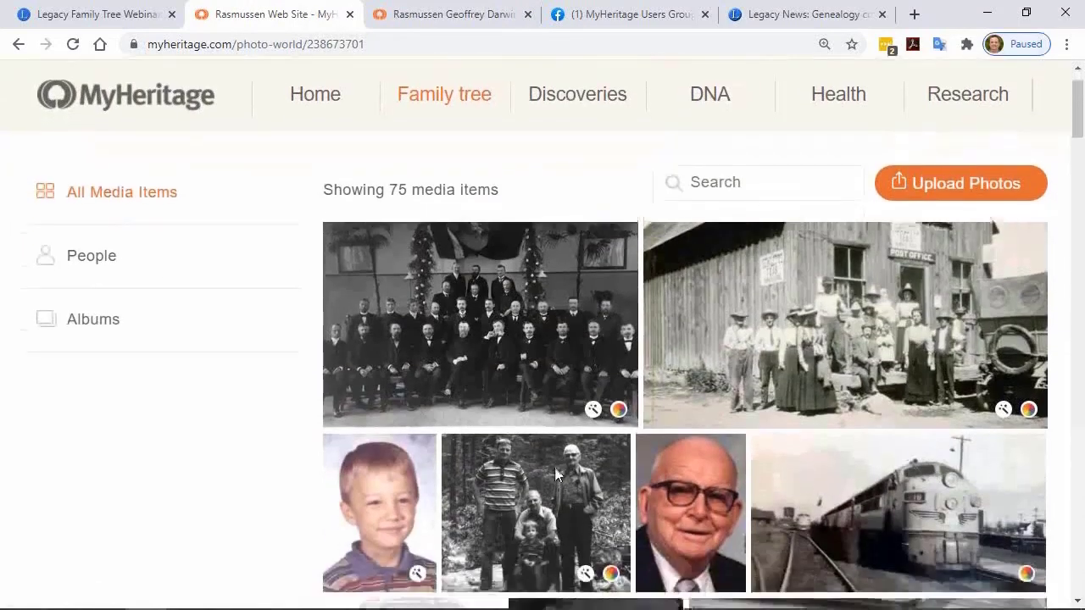
scroll(557, 475, down, 1)
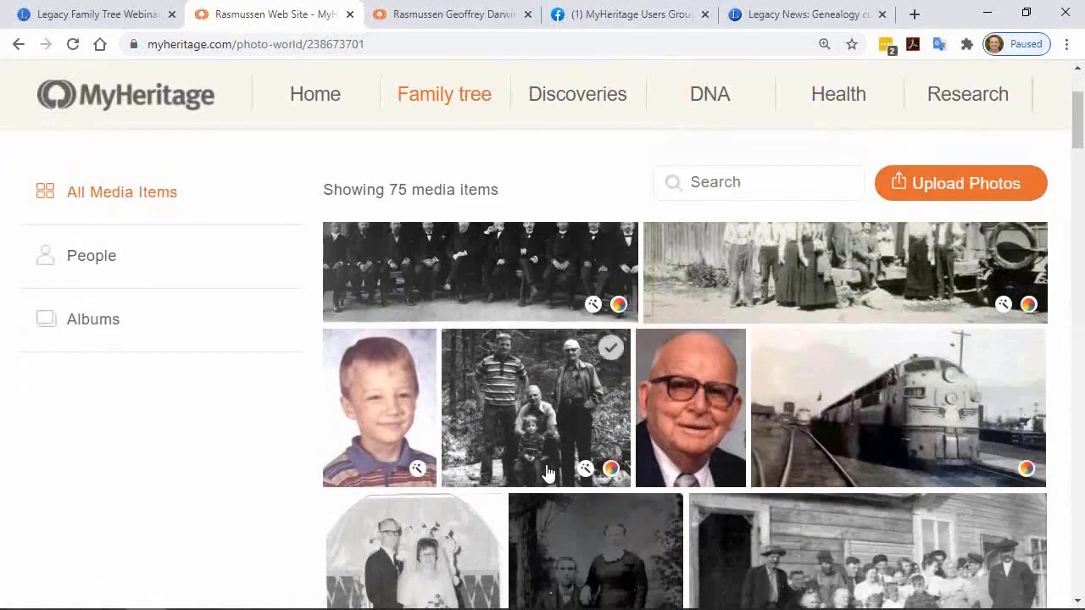
click(539, 420)
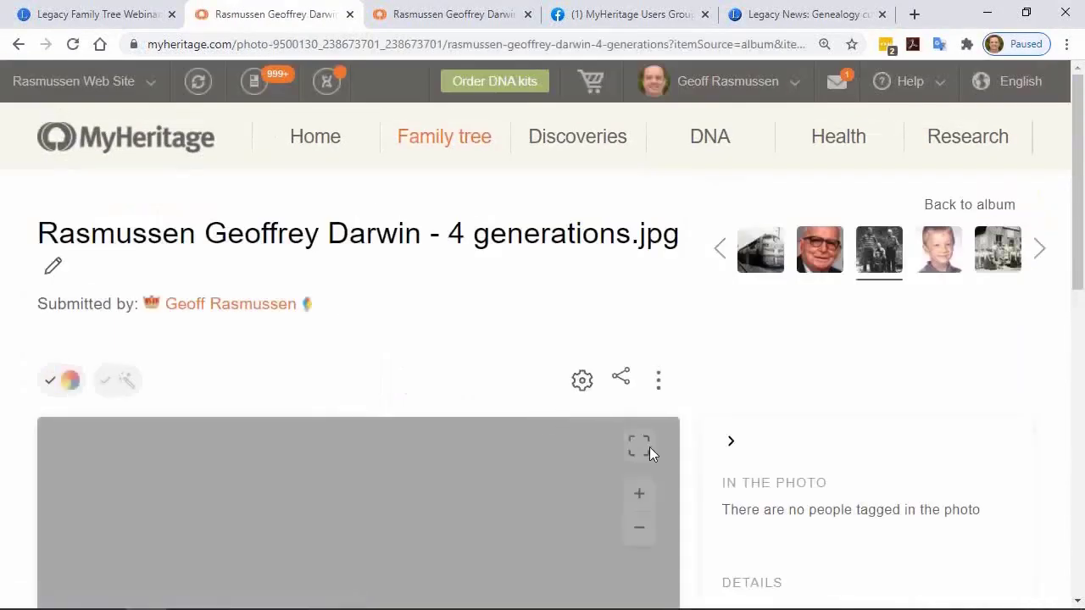
Shift the photo's Before/After divider toward its left edge to reveal most of the colorized version.
scroll(688, 483, down, 2)
scroll(688, 483, down, 2)
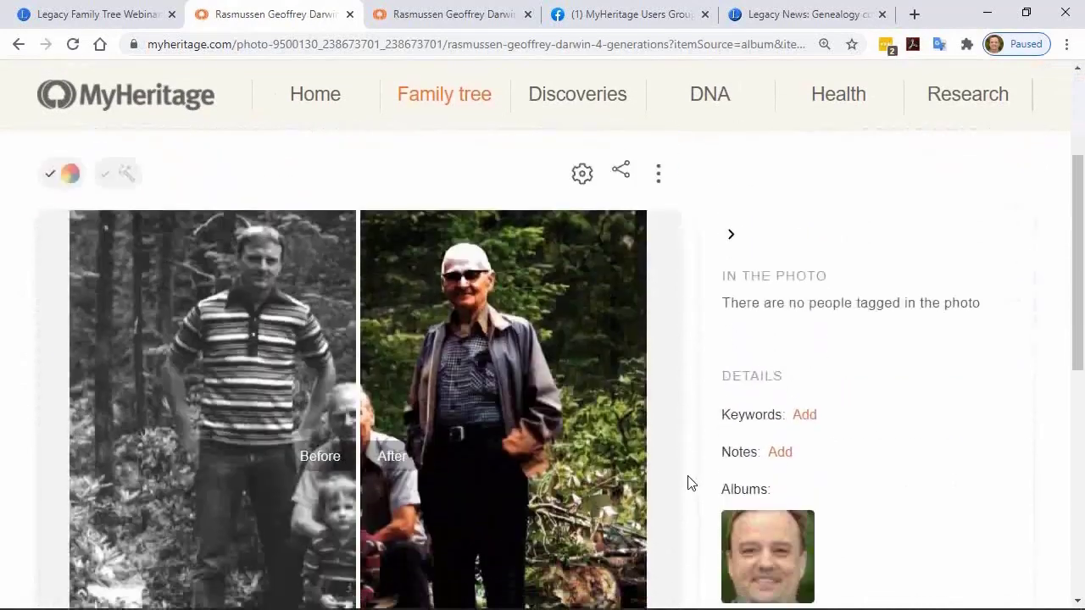
scroll(655, 467, down, 2)
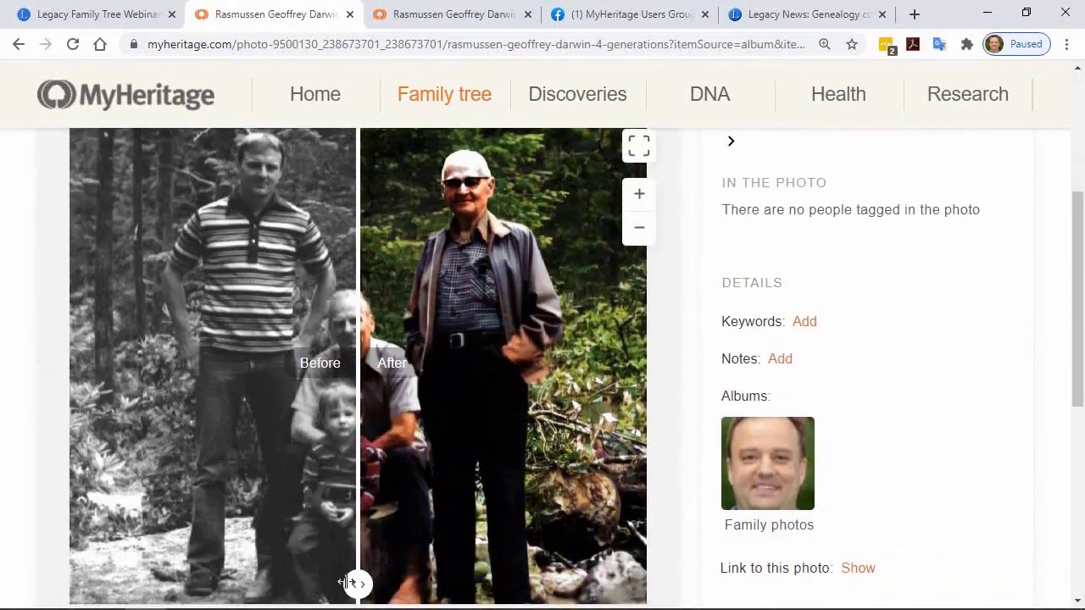
drag(356, 583, 161, 499)
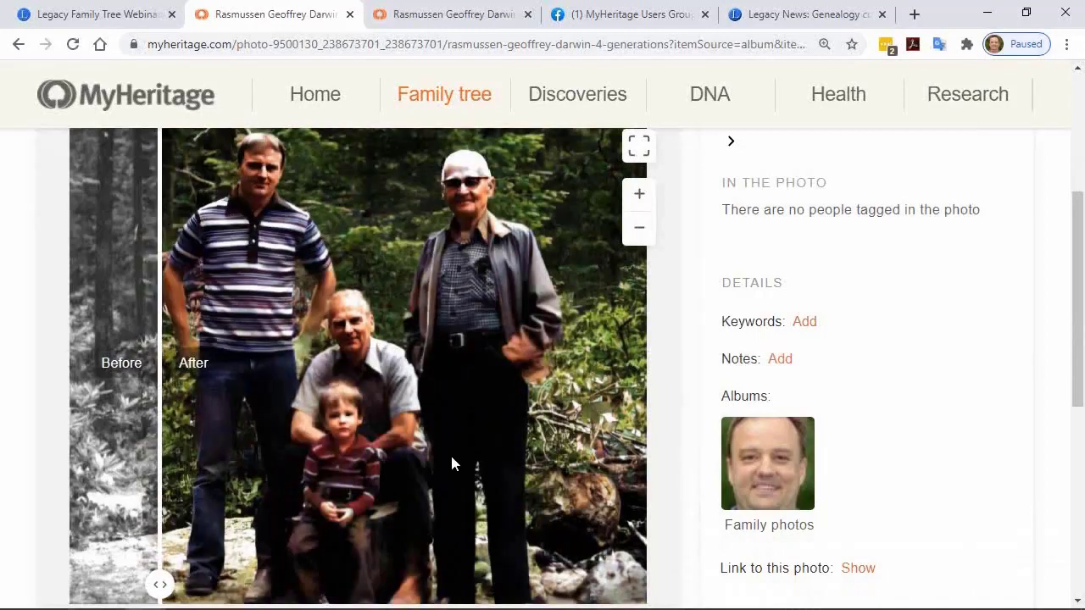
Tag the standing man in the striped polo shirt as the father, choosing him from the name suggestions.
scroll(610, 449, up, 1)
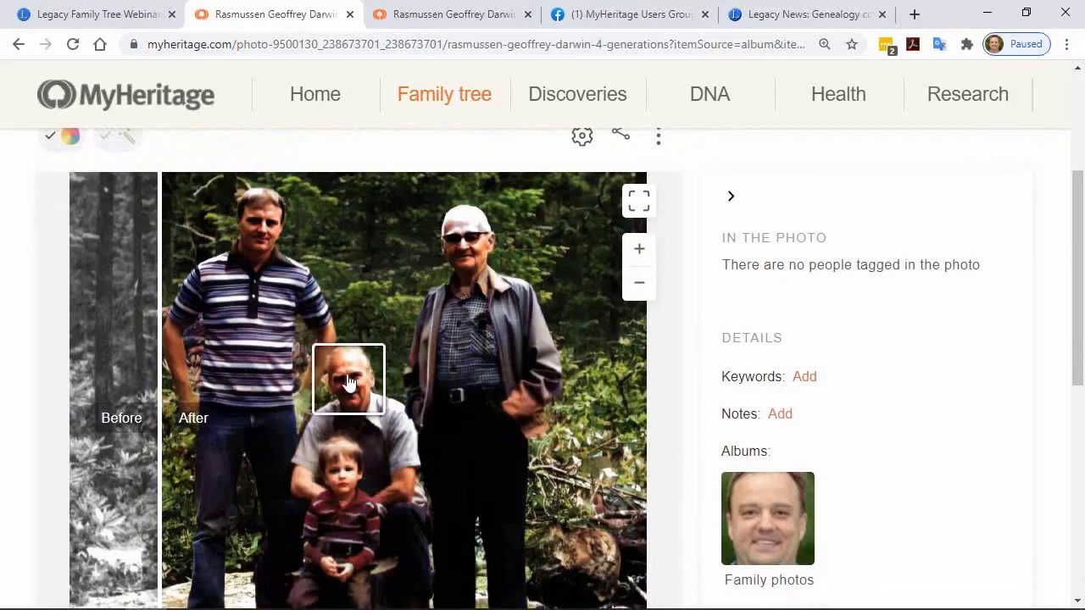
click(270, 236)
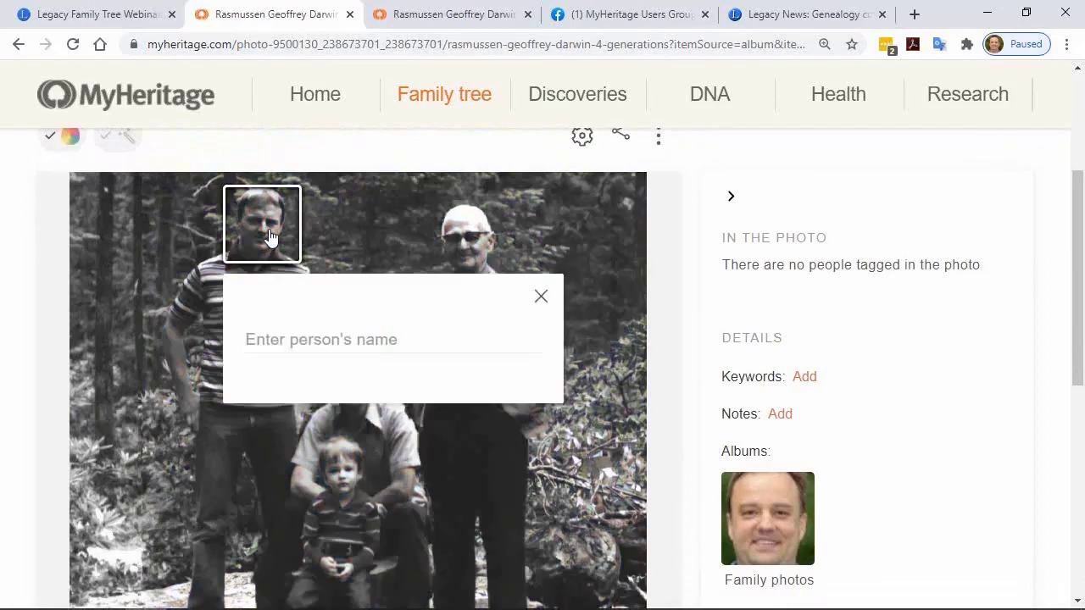
click(337, 332)
text(D)
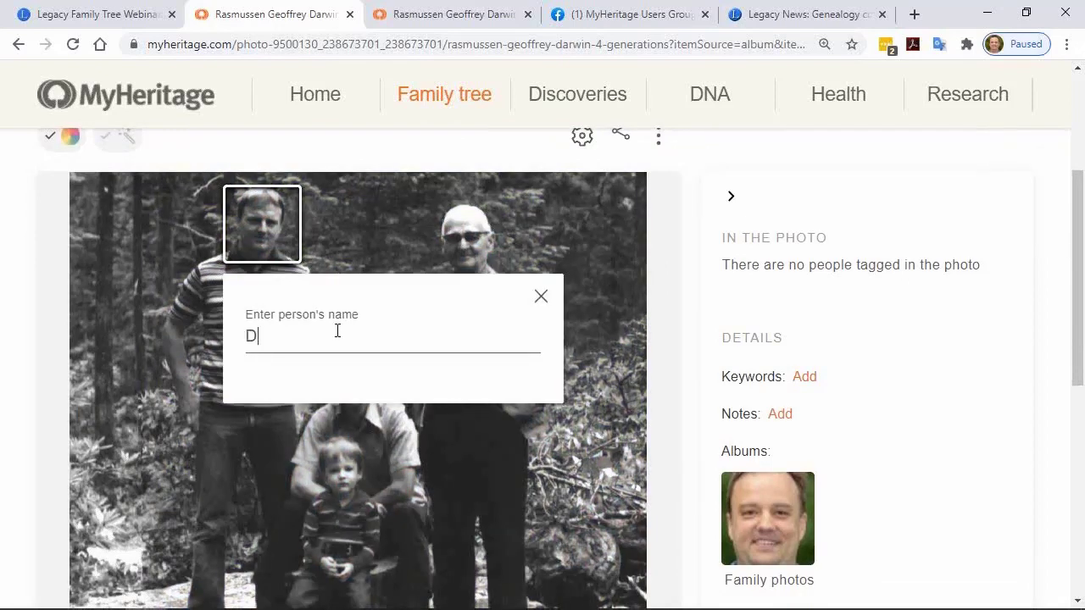
text(arwin)
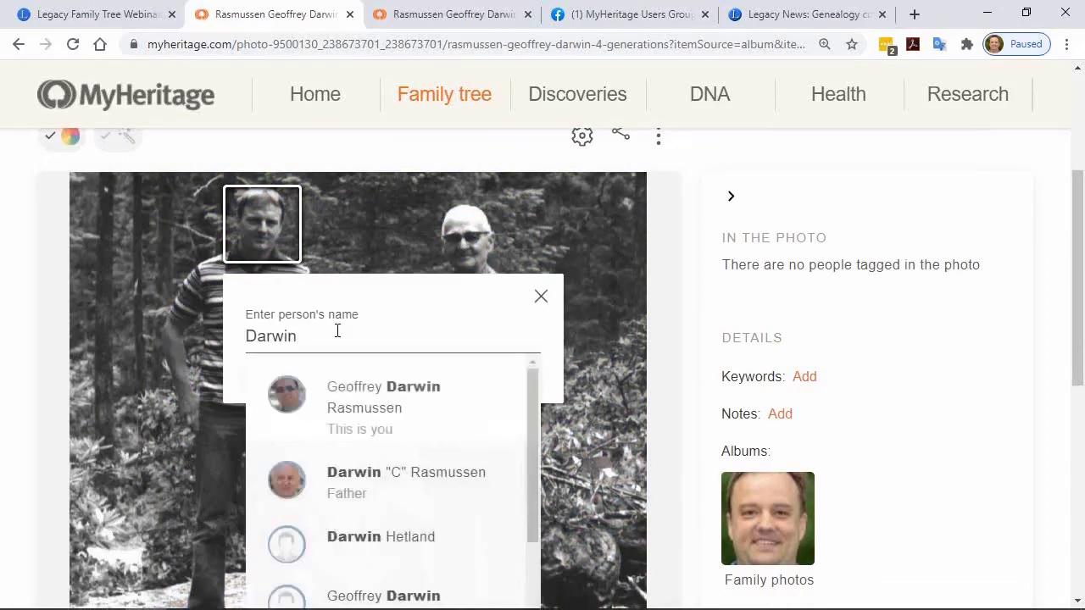
click(382, 477)
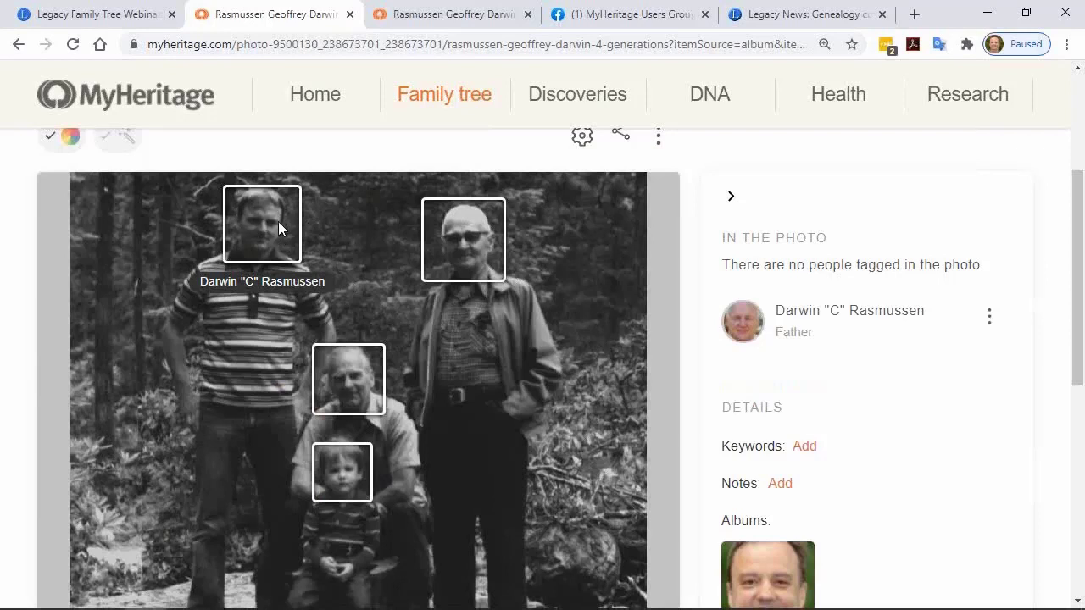
Tag the man crouching behind the child as the grandfather, choosing him from the suggested relatives.
click(365, 391)
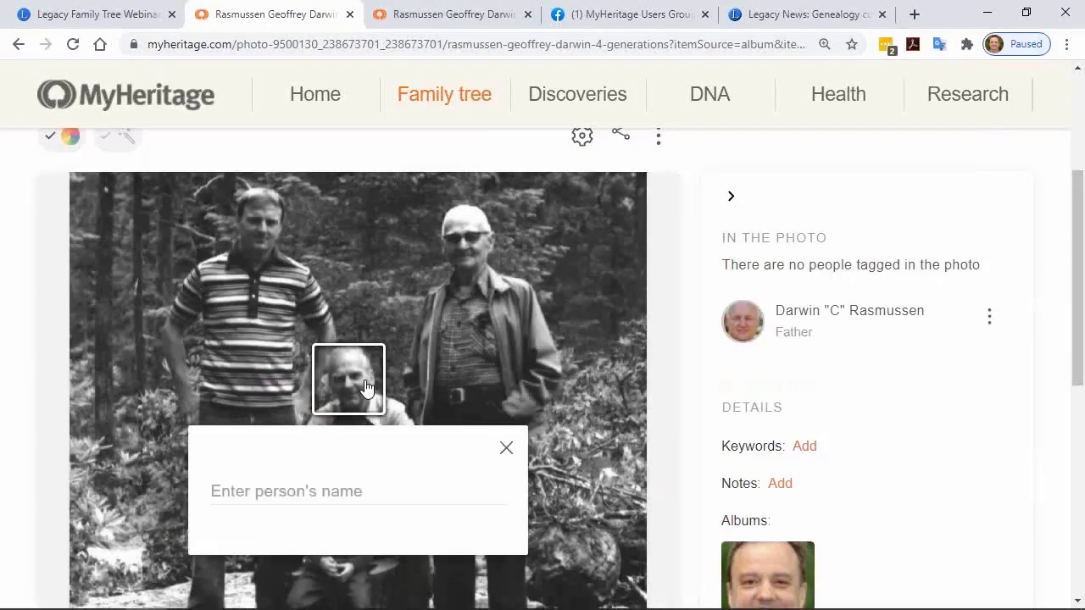
click(369, 489)
text(Earl)
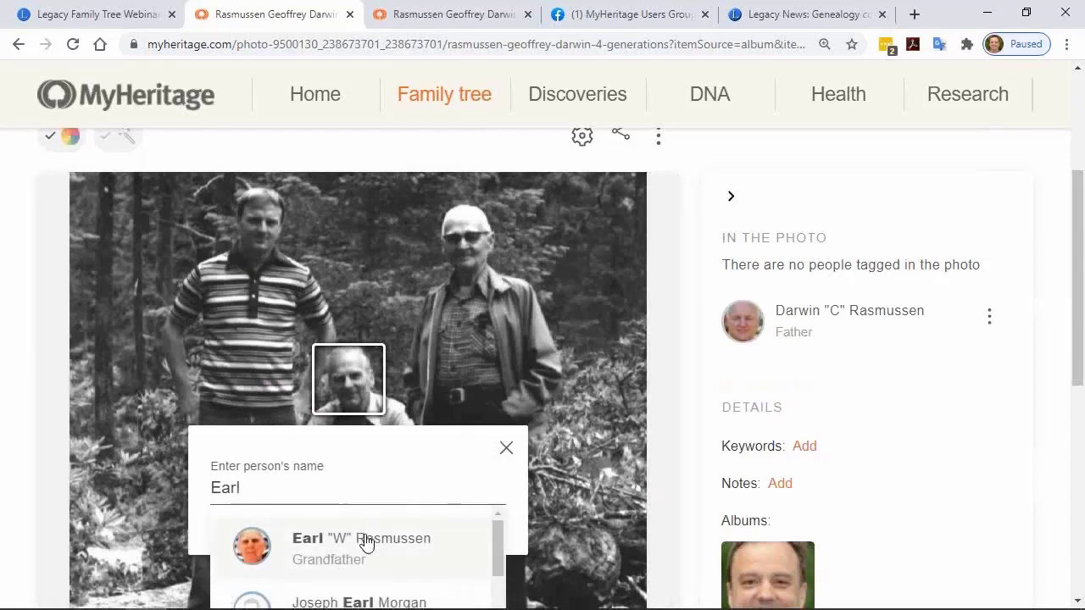
click(366, 543)
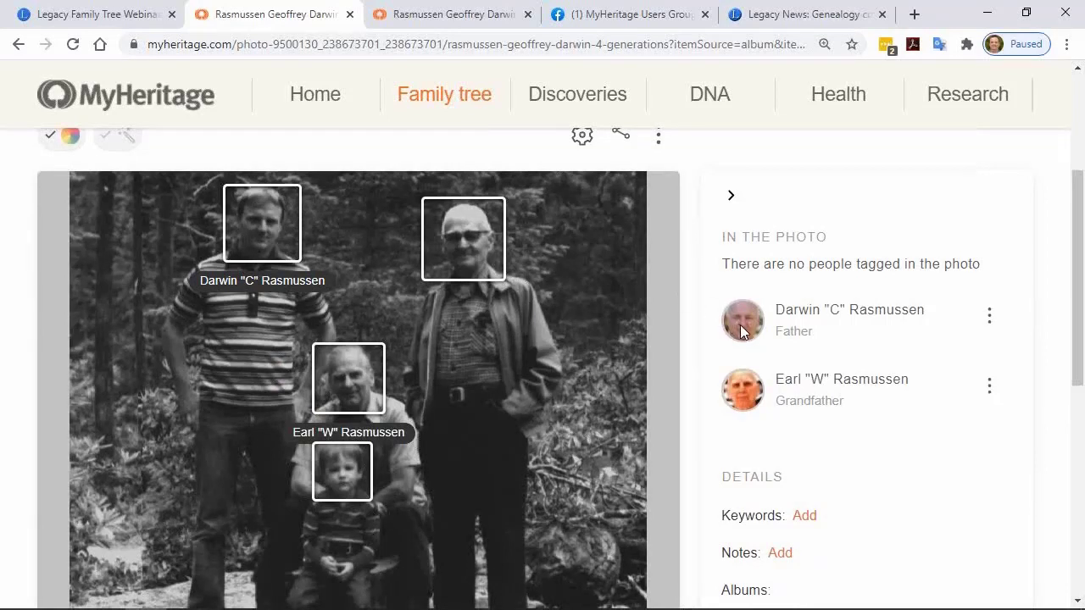
Leave the photo and return to the family tree's pedigree view.
scroll(733, 336, up, 2)
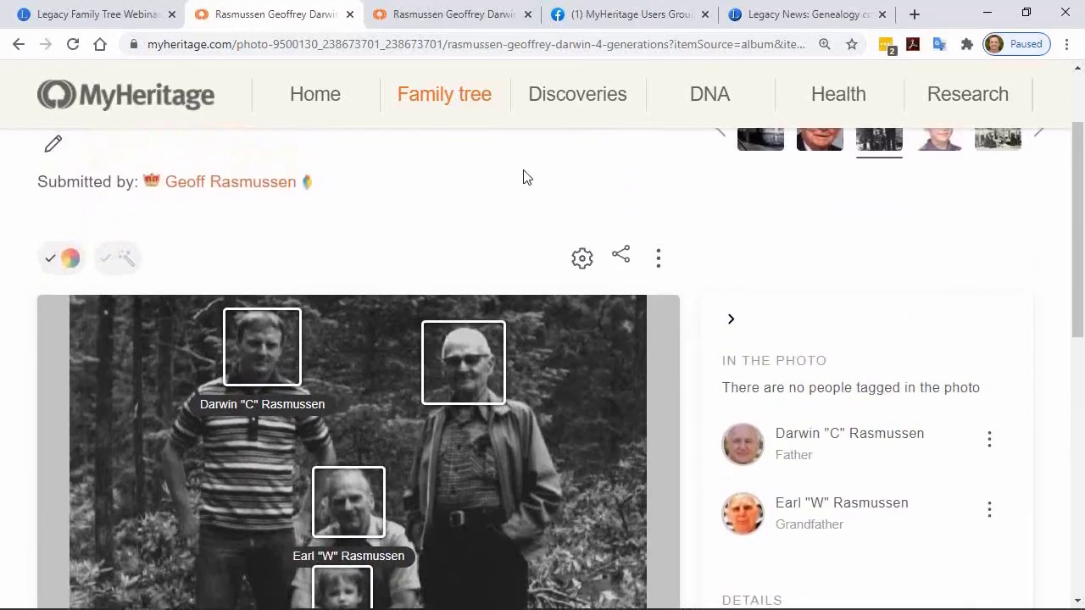
mouse_move(449, 111)
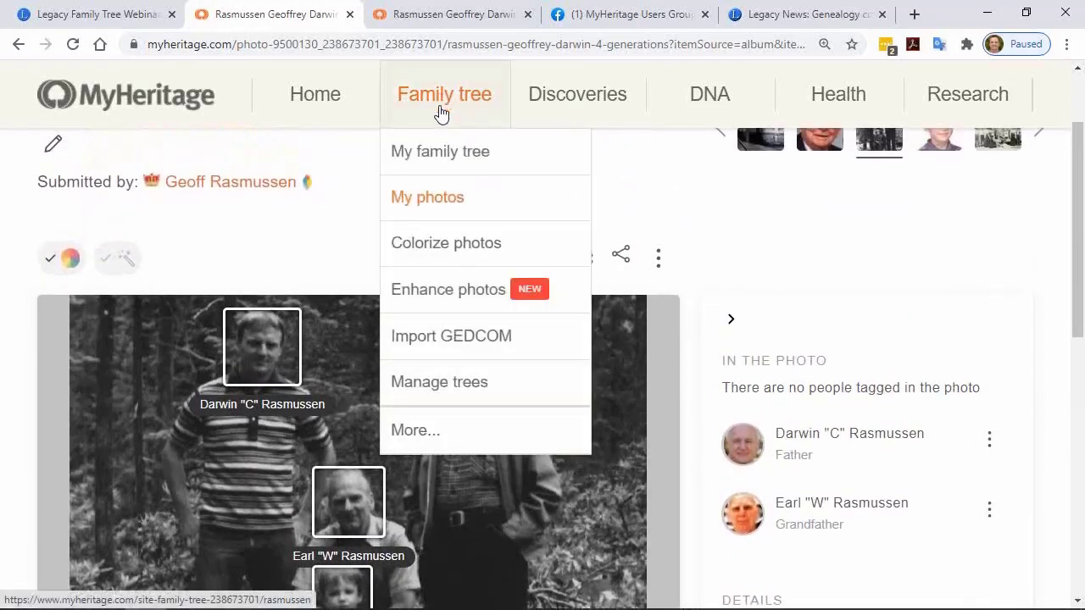
click(447, 165)
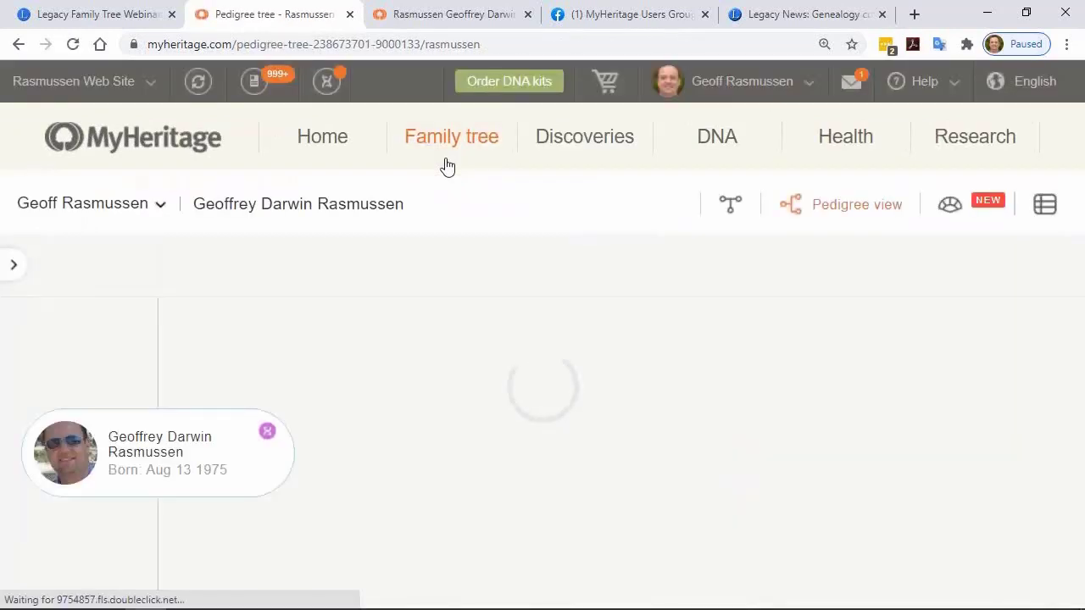
mouse_move(446, 174)
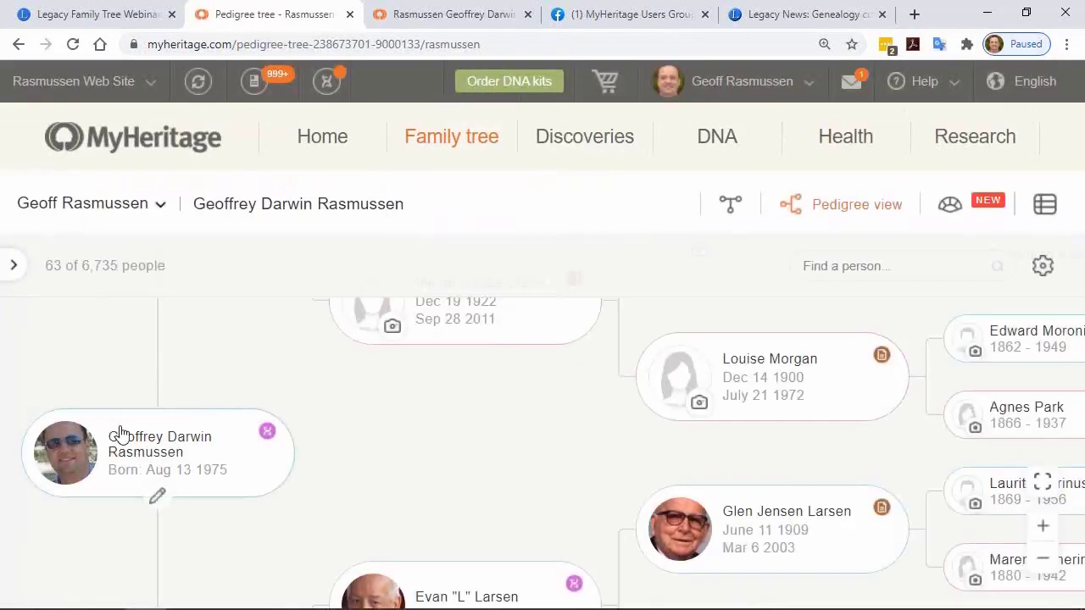
Open the father's profile editor, dismiss it, and show his details beside the pedigree tree.
drag(327, 382, 412, 576)
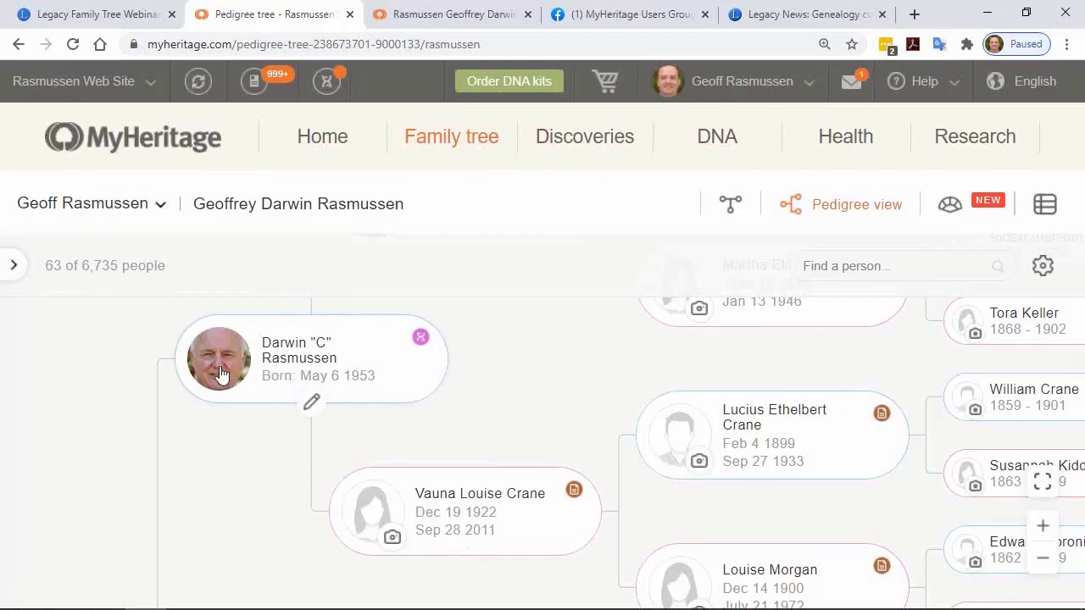
click(303, 361)
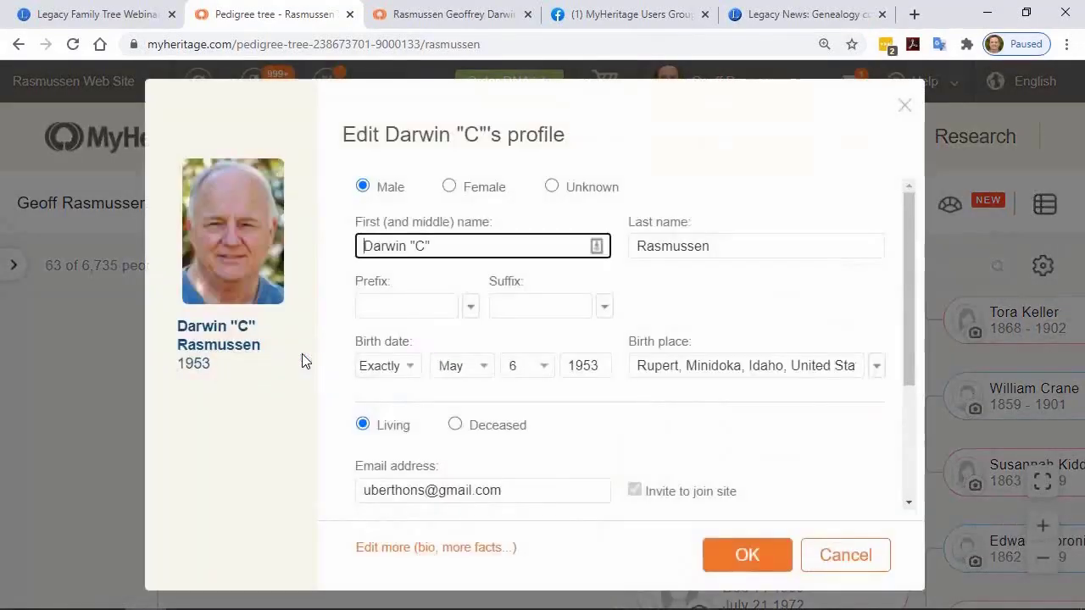
click(805, 558)
click(17, 267)
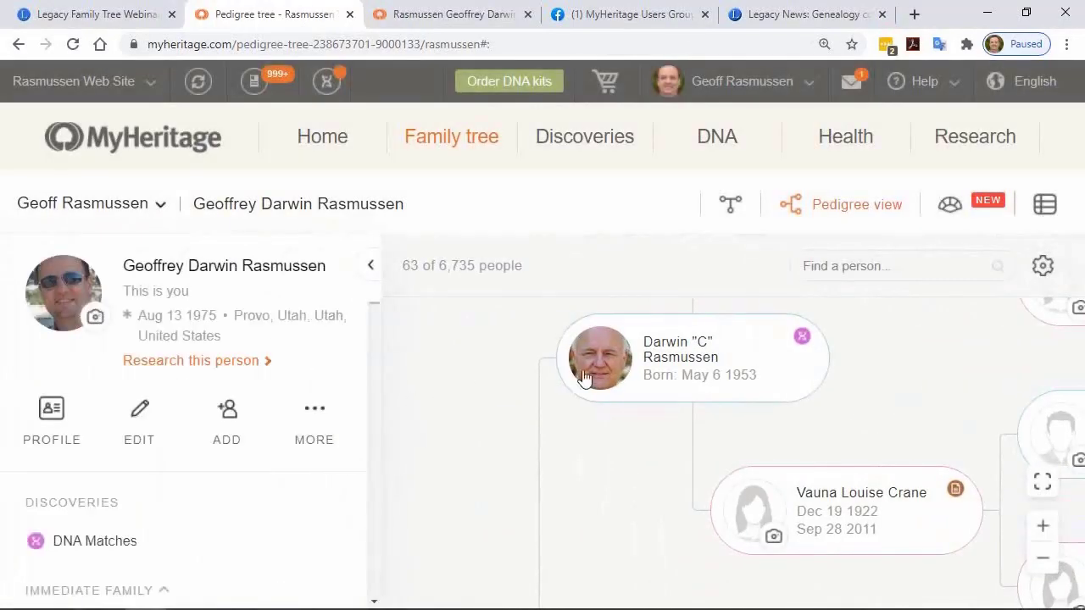
click(668, 359)
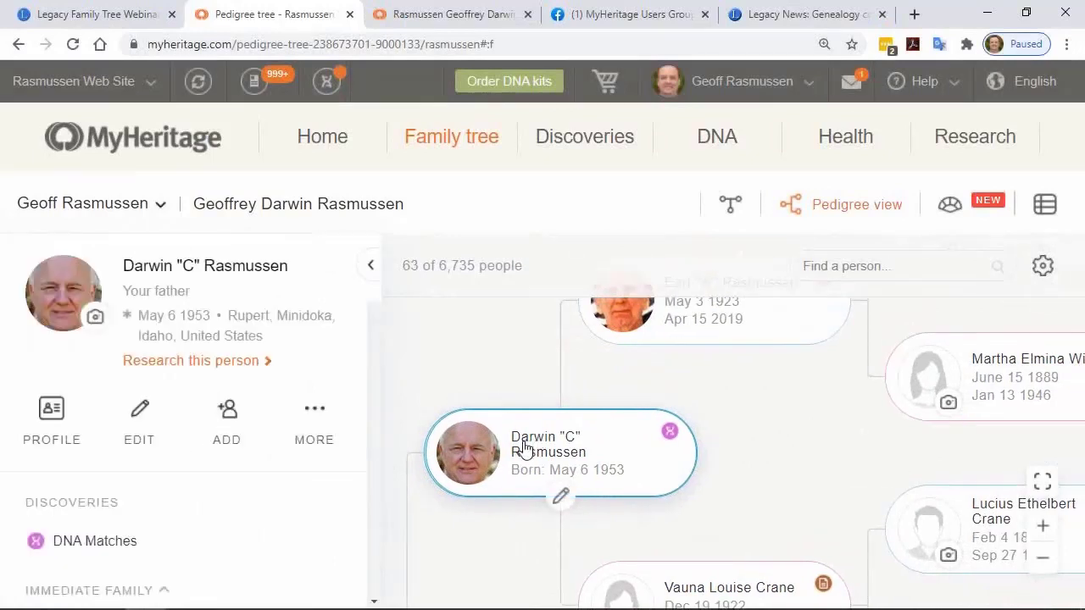
Try enlarging and repositioning the father's profile photo within its frame, closing the photo dialog without saving.
click(95, 318)
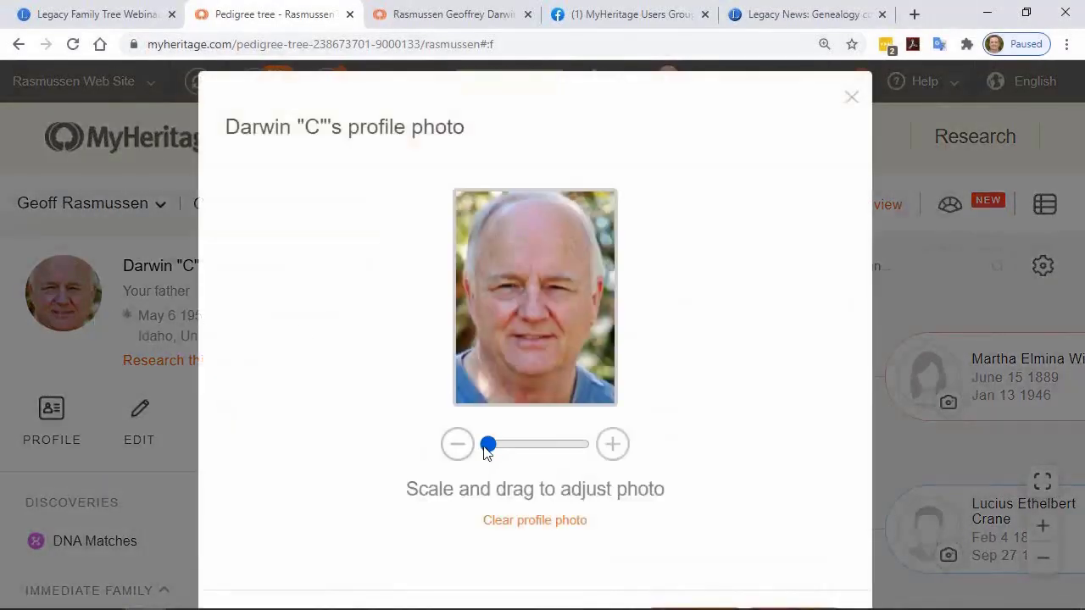
drag(488, 451, 533, 454)
drag(516, 317, 552, 331)
mouse_move(537, 445)
mouse_down()
mouse_move(487, 449)
mouse_move(552, 446)
mouse_up()
drag(487, 245, 556, 330)
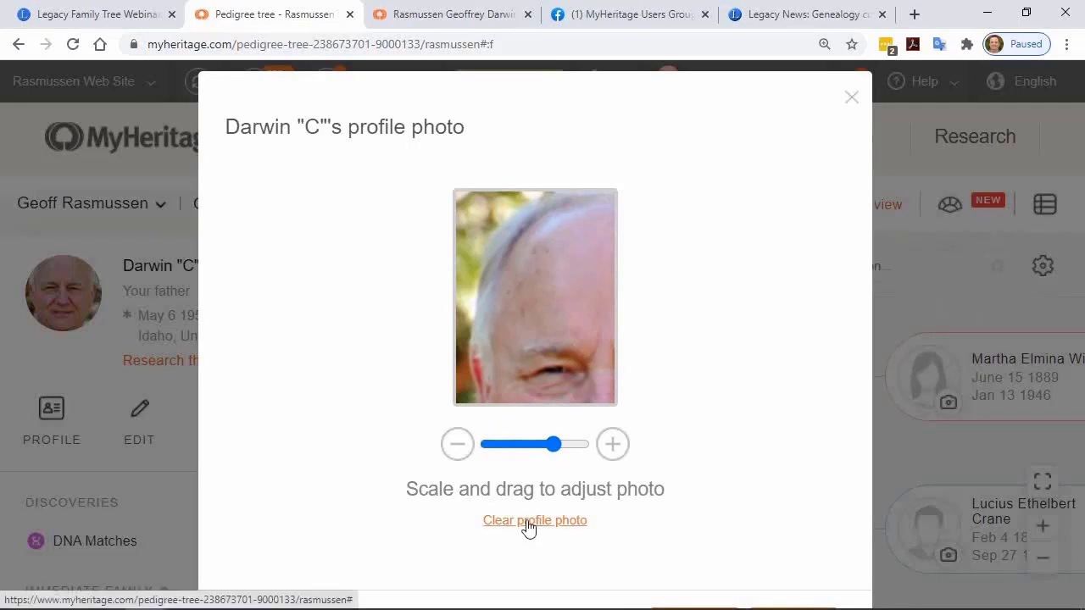
click(852, 100)
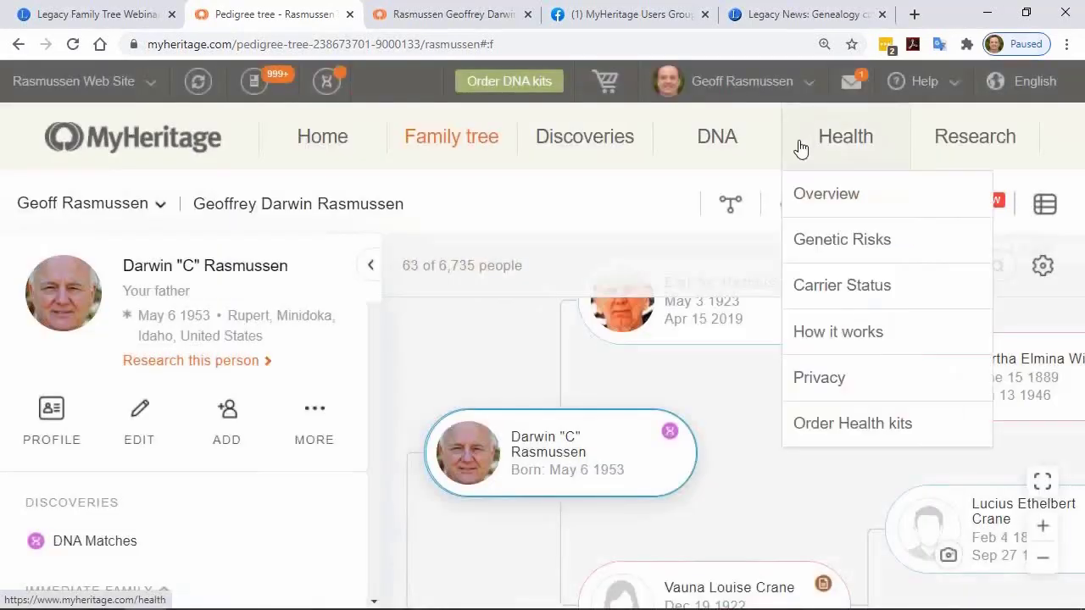
Go back to the My photos collection and reopen the four-generations forest photo.
mouse_move(753, 173)
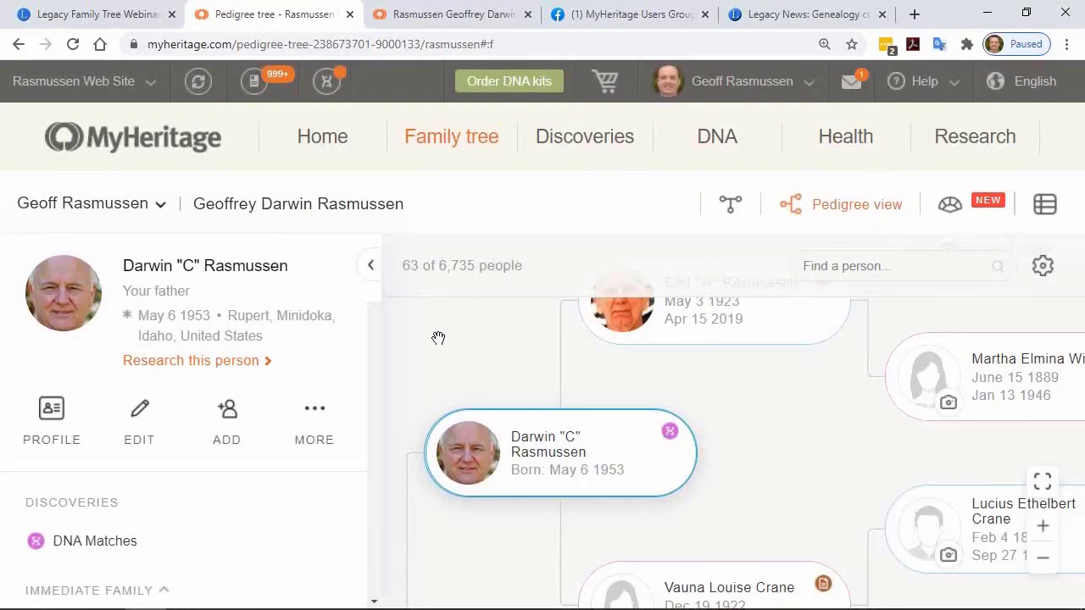
mouse_move(457, 150)
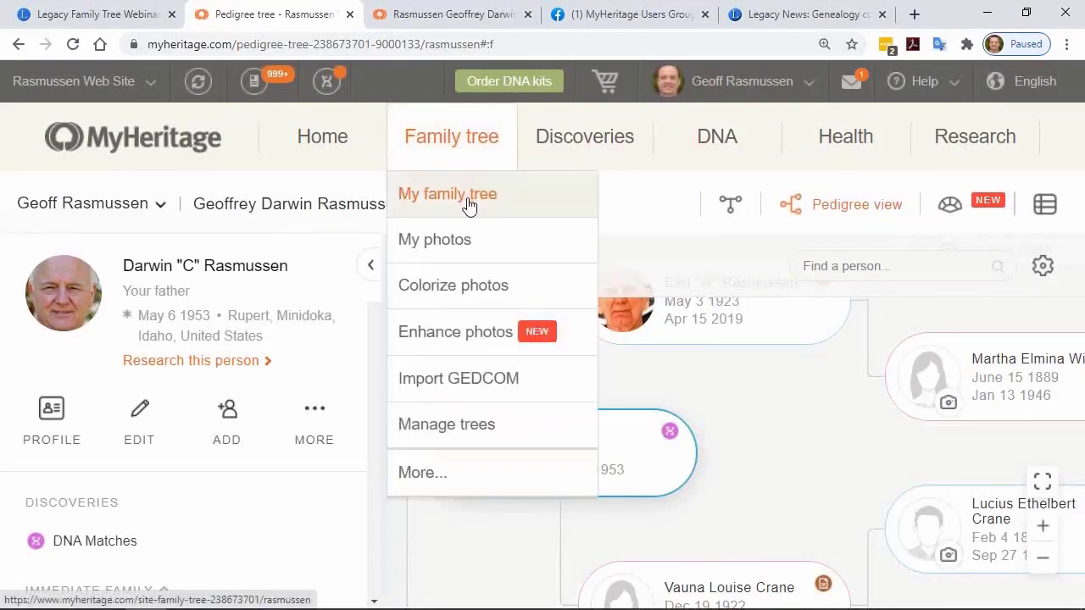
click(458, 243)
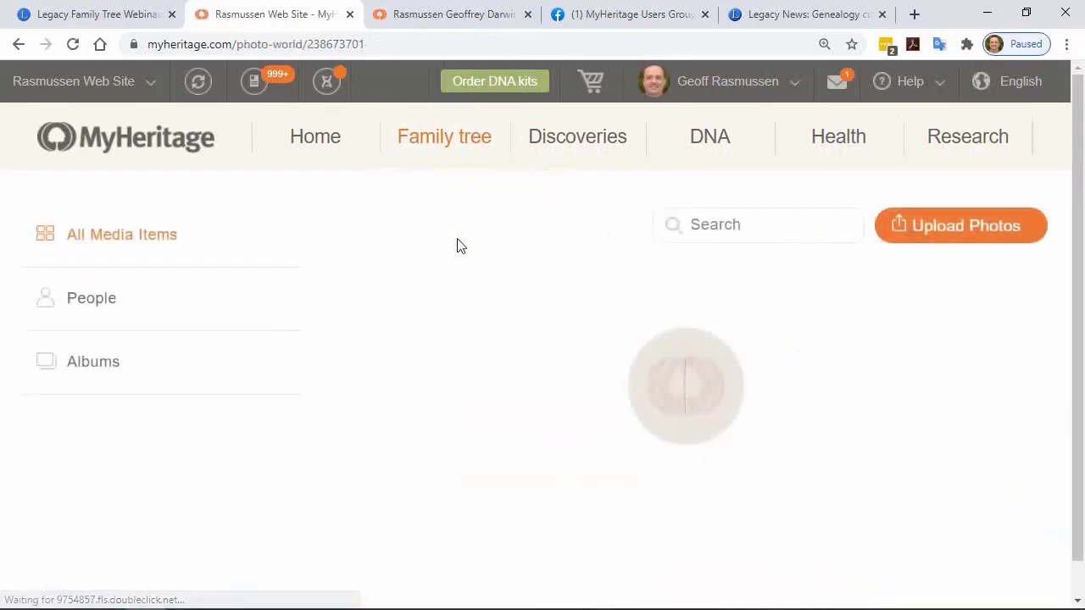
scroll(502, 352, down, 1)
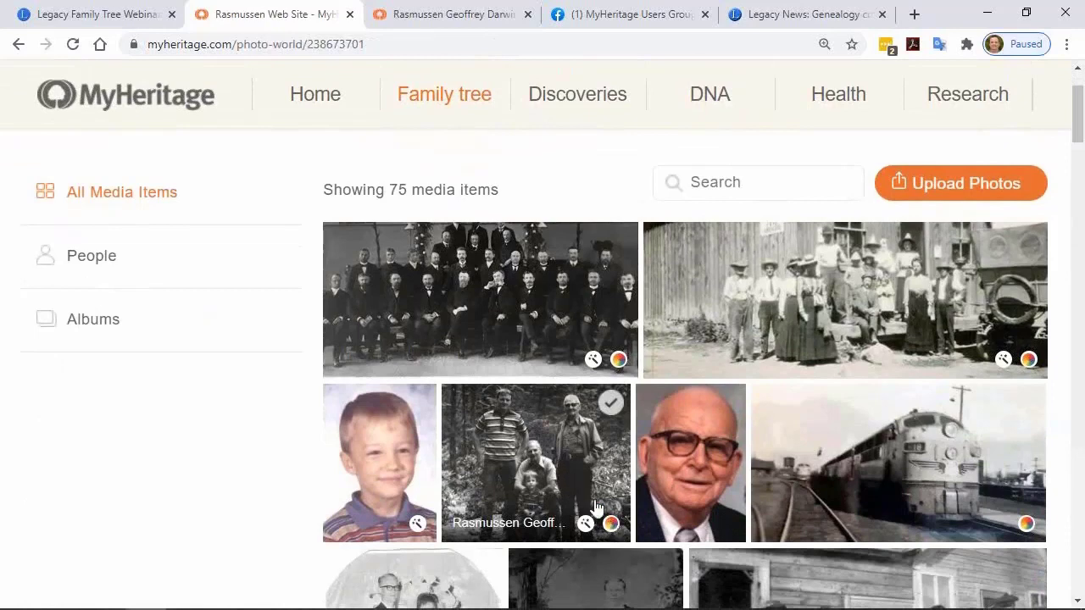
click(572, 477)
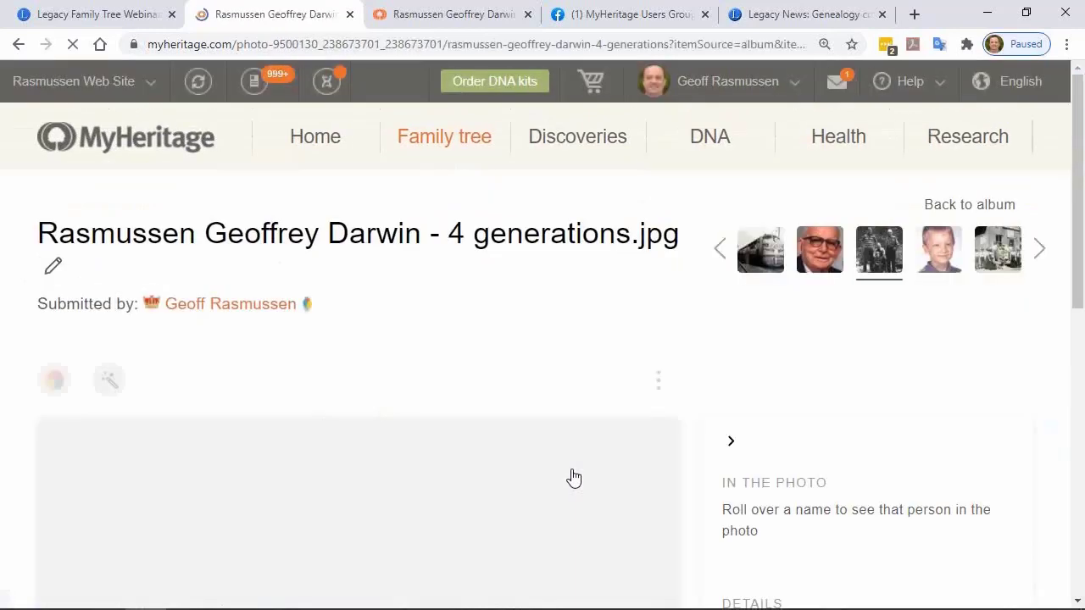
Examine the photo's Colorization settings for contrast, saturation, rendering and model, and close them.
scroll(688, 415, down, 3)
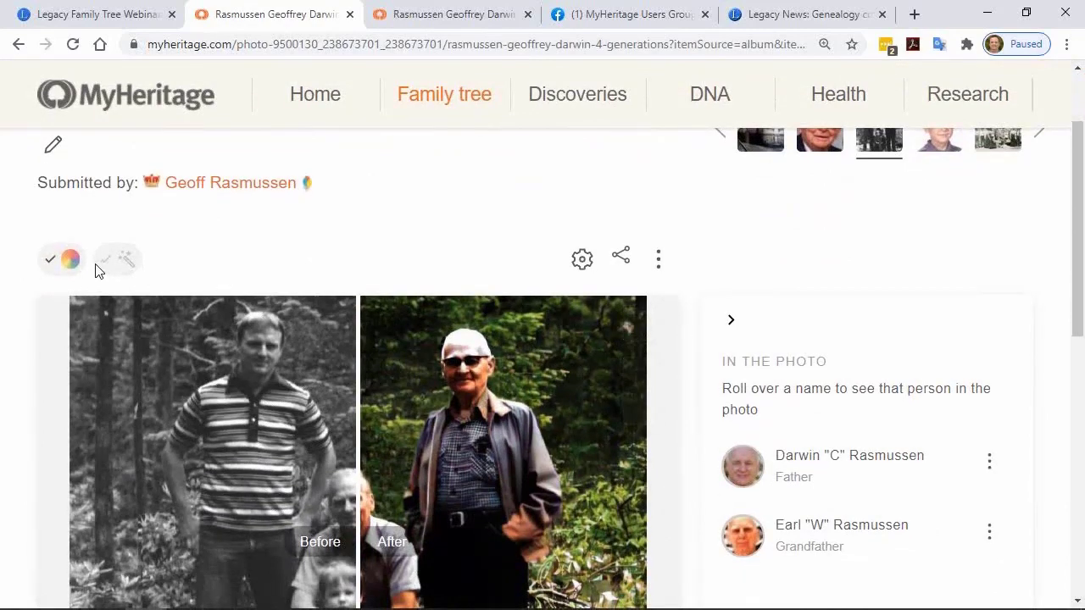
click(581, 260)
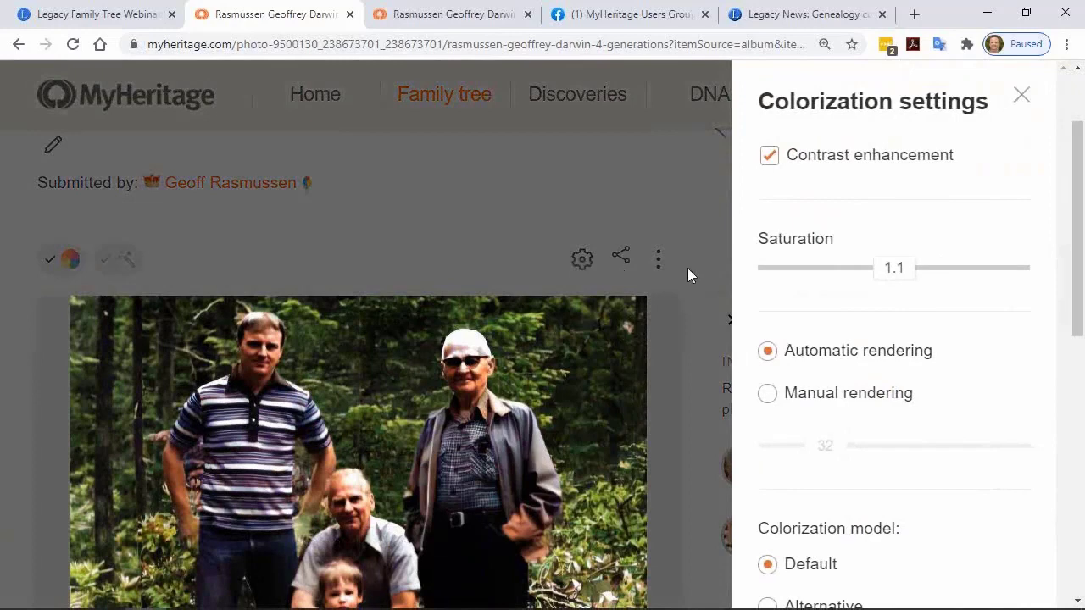
scroll(745, 326, down, 1)
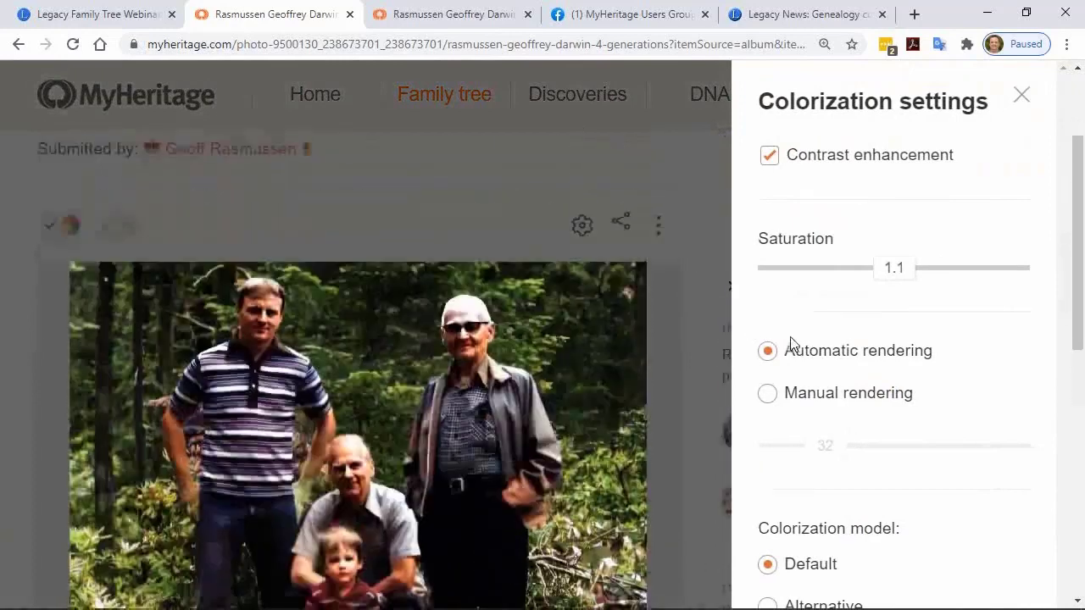
scroll(790, 343, up, 1)
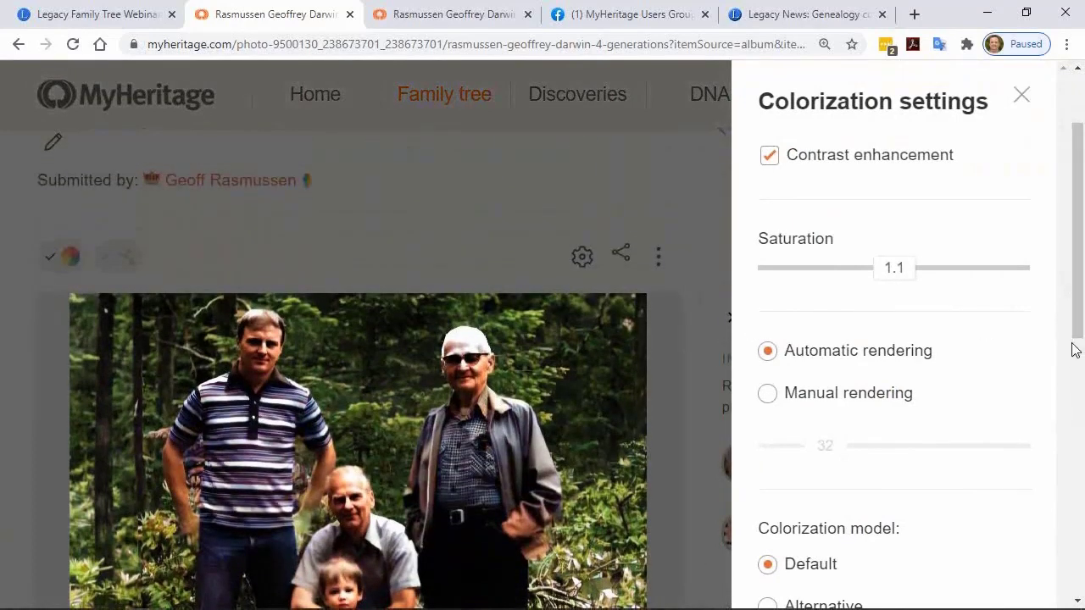
scroll(1074, 350, down, 2)
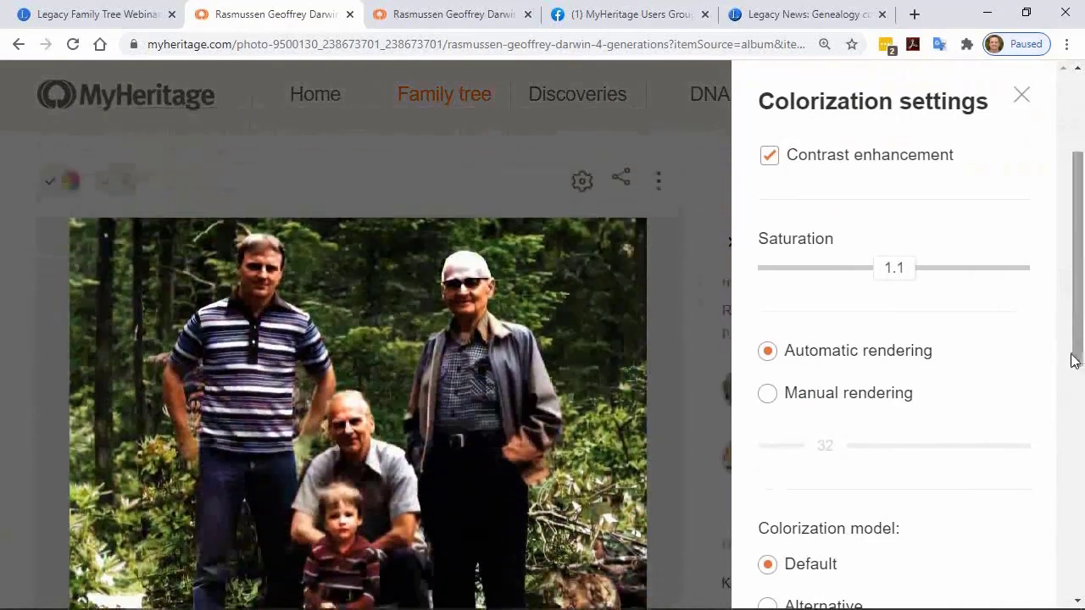
scroll(991, 421, down, 1)
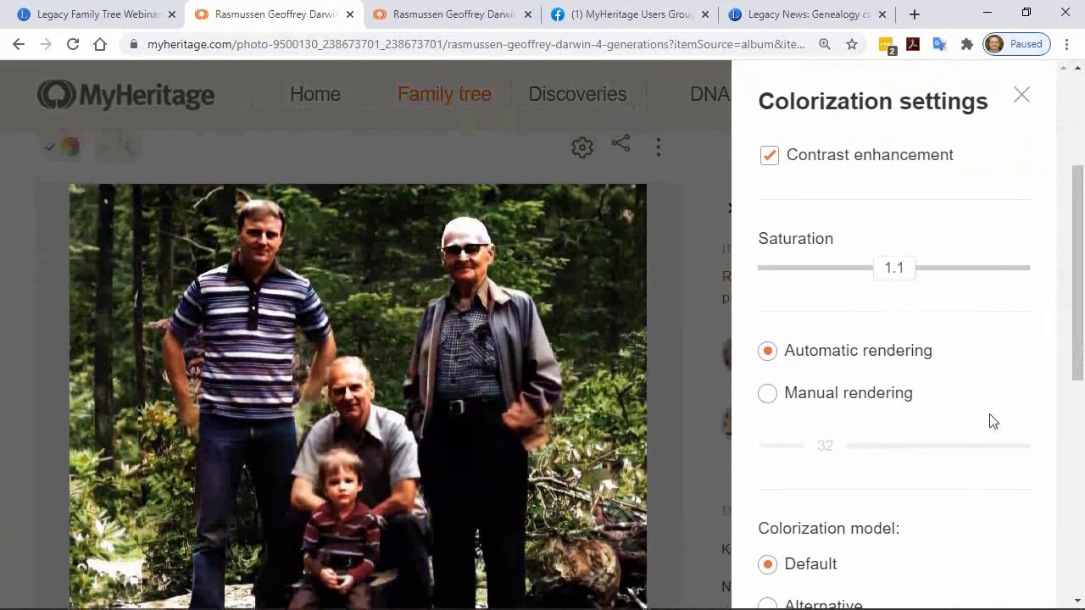
click(1021, 96)
mouse_move(1021, 116)
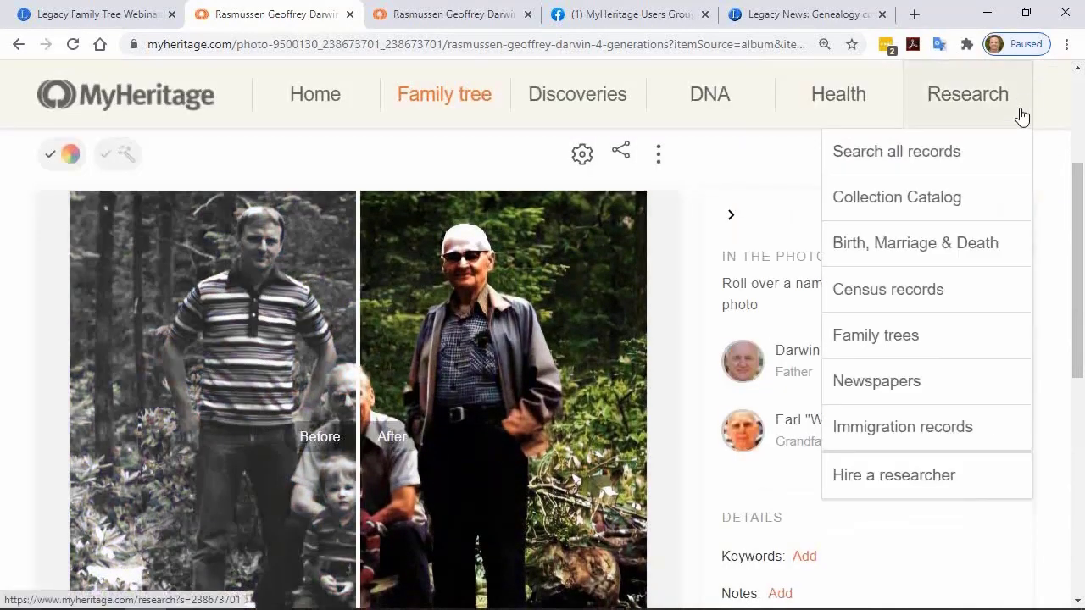
Download the Comparison version of the four-generations photo.
click(657, 161)
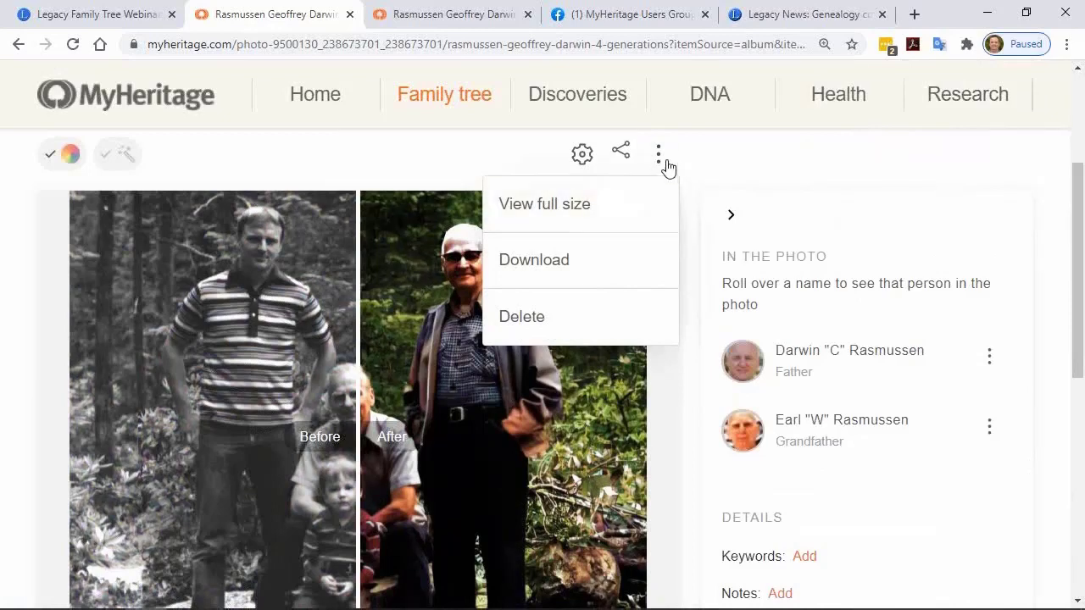
click(661, 155)
click(661, 155)
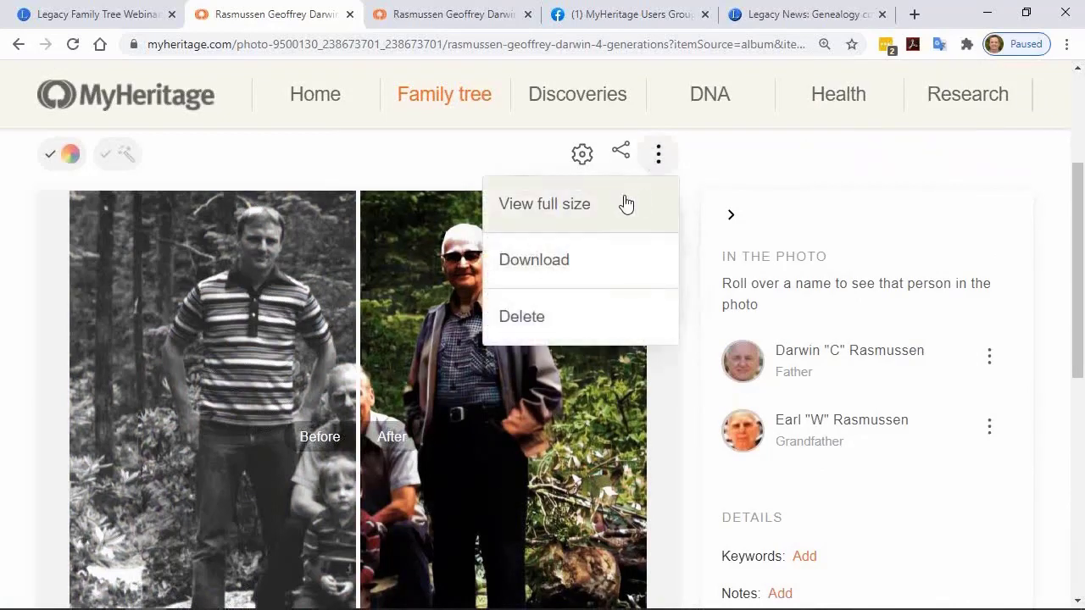
click(574, 260)
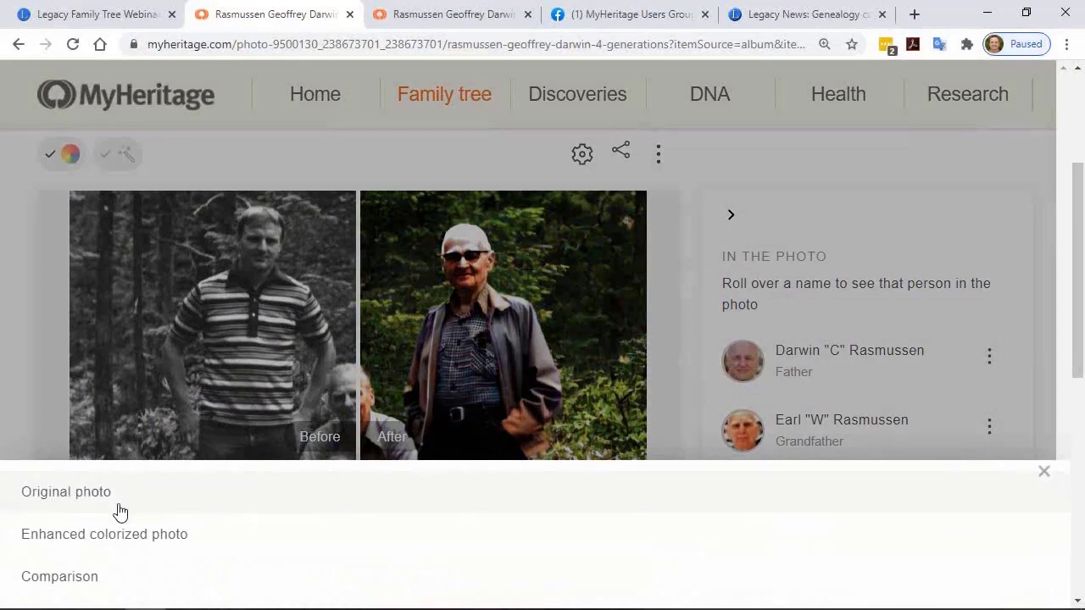
click(96, 583)
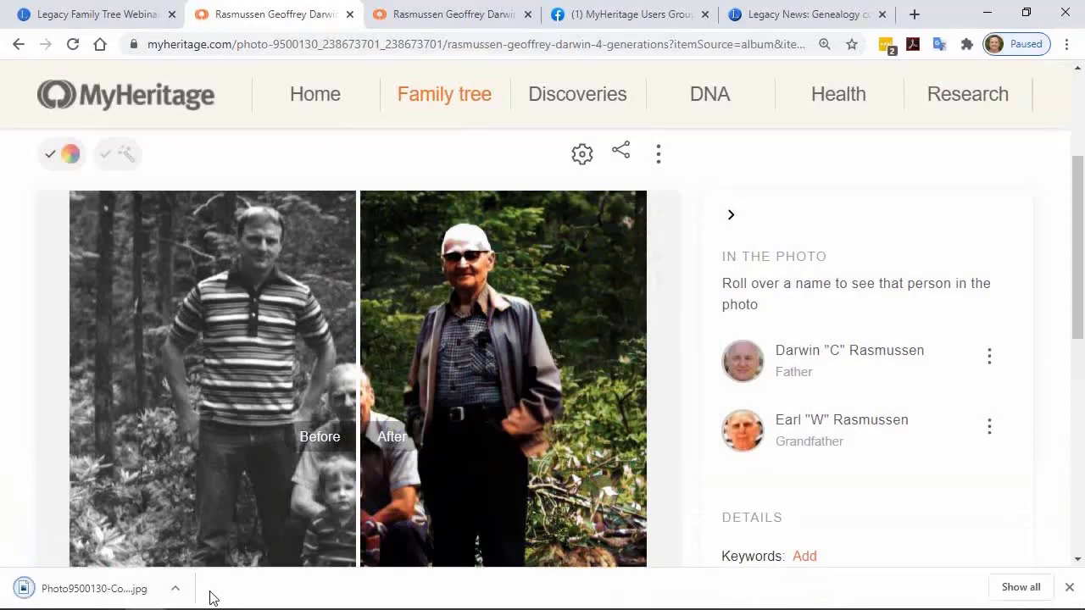
Open the downloaded Comparison image to view both versions of the photo, and close it again.
click(98, 593)
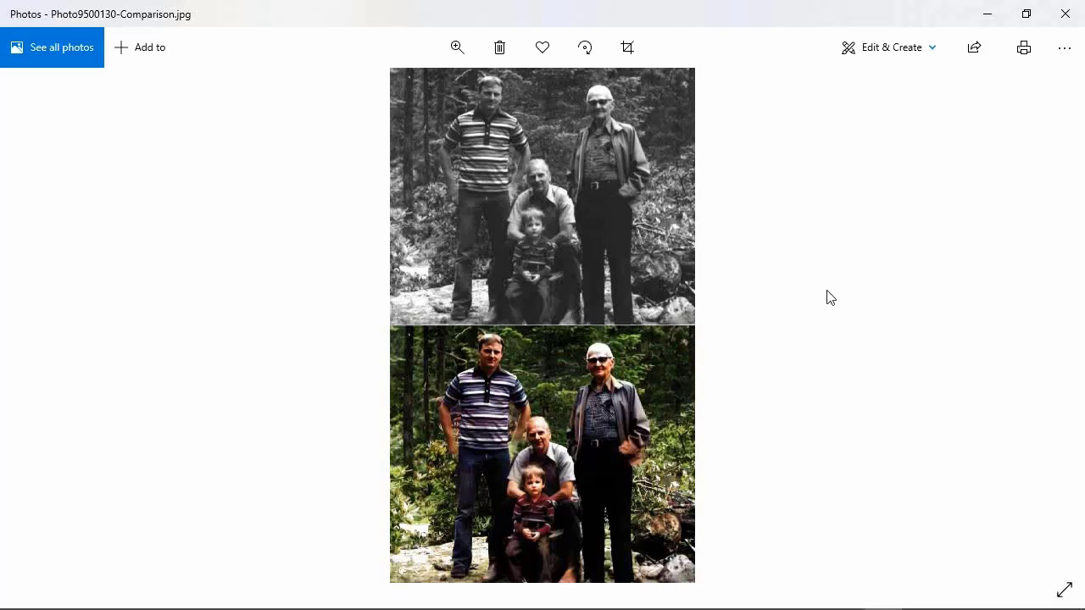
click(1065, 16)
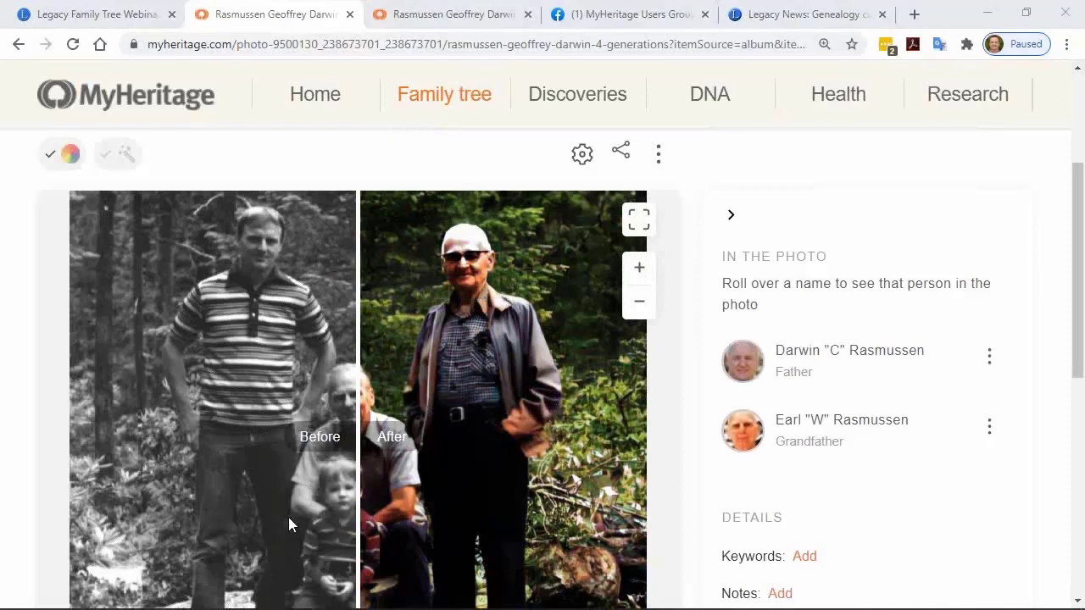
Compare the black-and-white and colorized versions of the full photo by sweeping the before/after divider across it.
drag(357, 444, 153, 449)
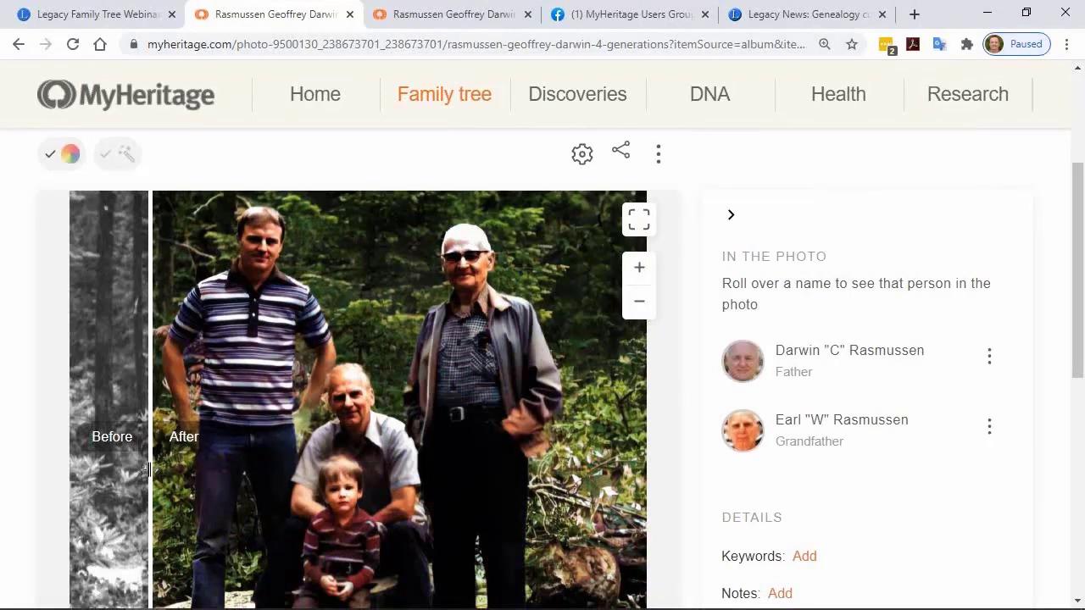
drag(148, 469, 369, 455)
scroll(683, 469, down, 2)
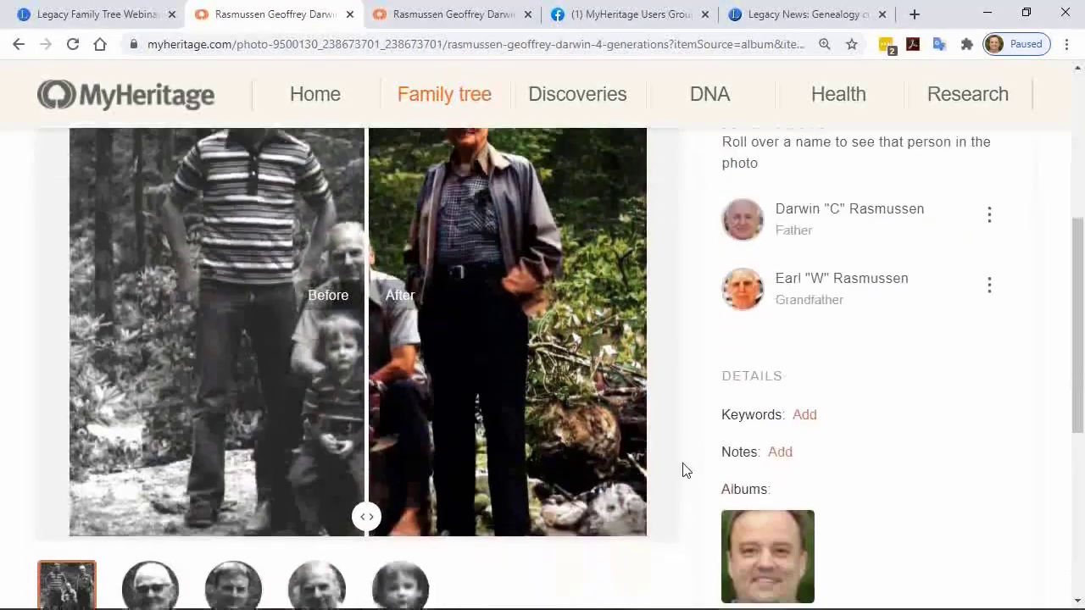
scroll(681, 466, up, 2)
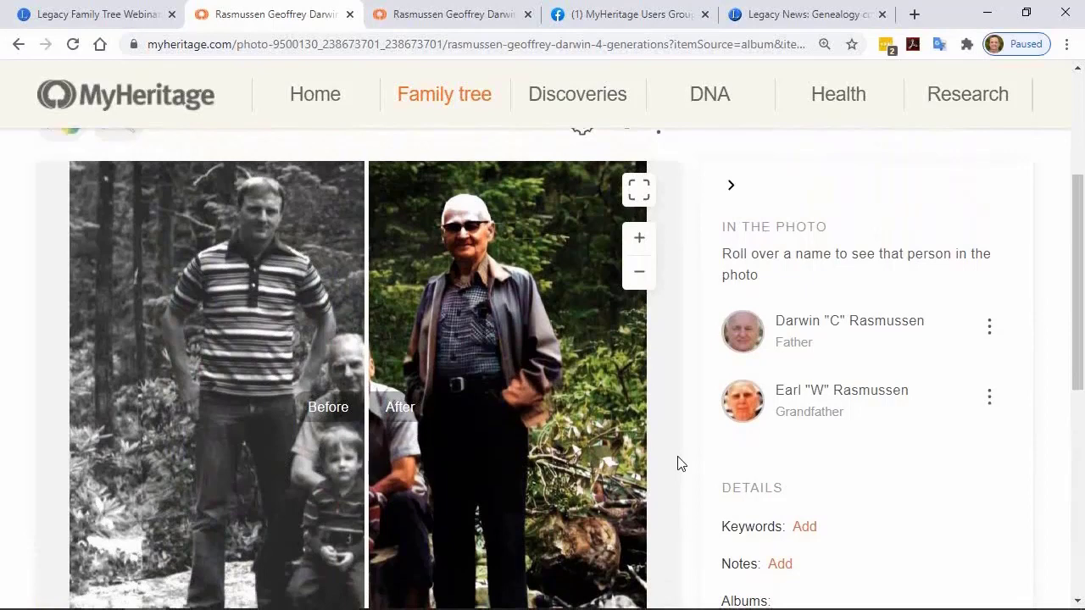
scroll(678, 464, down, 2)
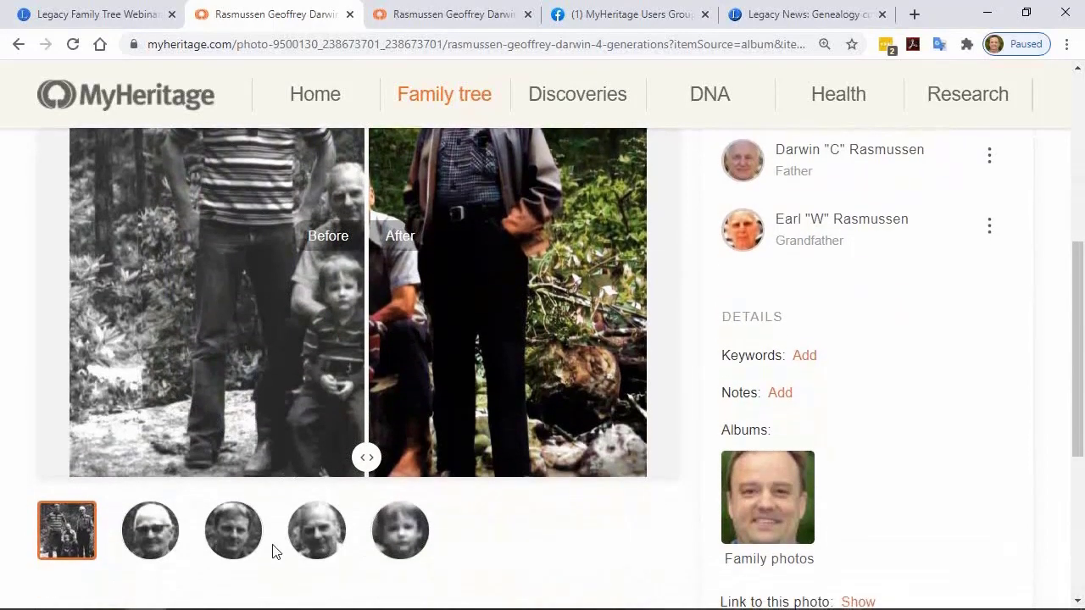
View the enhanced face close-up of the man in sunglasses and return to the full four-generations photo.
click(147, 530)
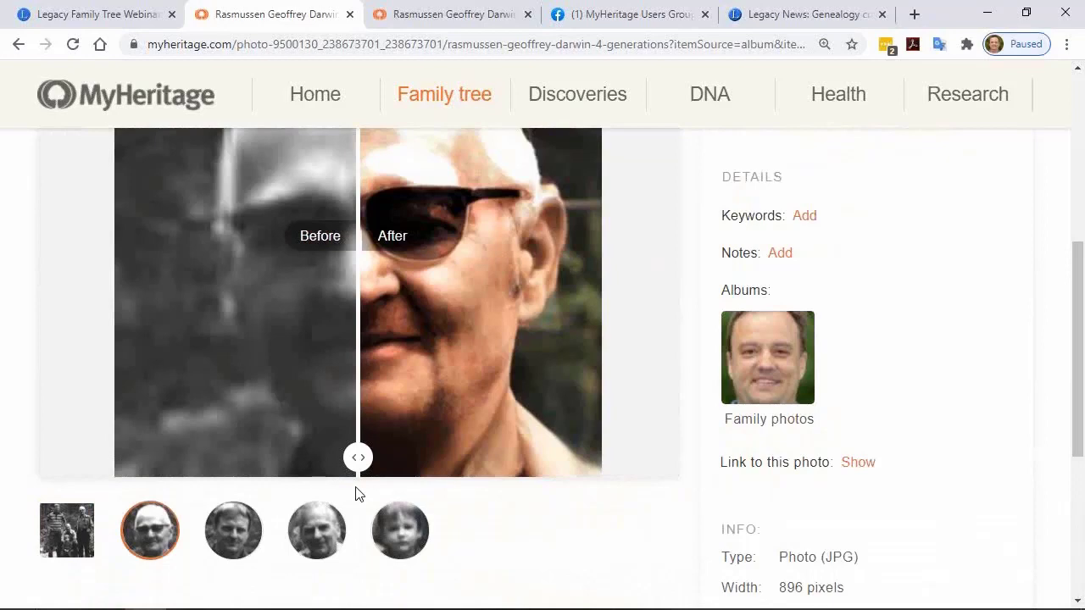
click(75, 523)
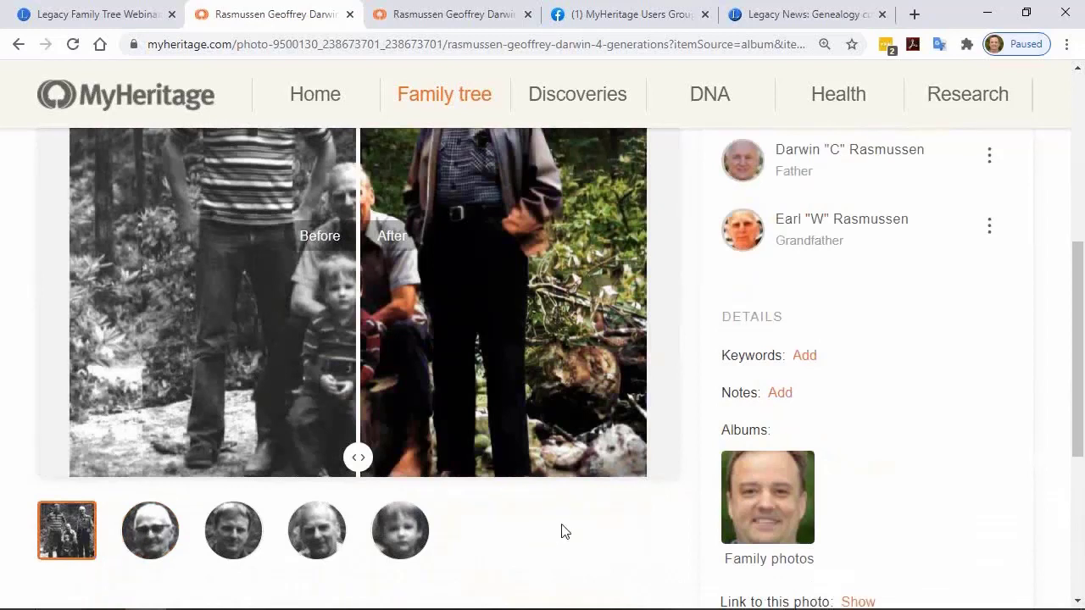
scroll(666, 489, up, 3)
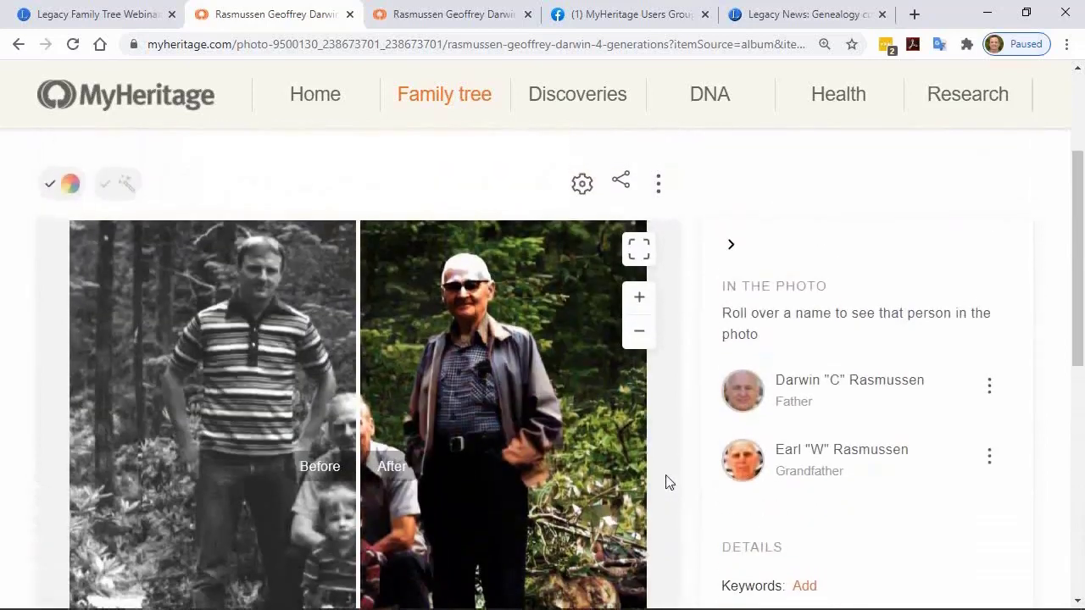
scroll(666, 485, down, 1)
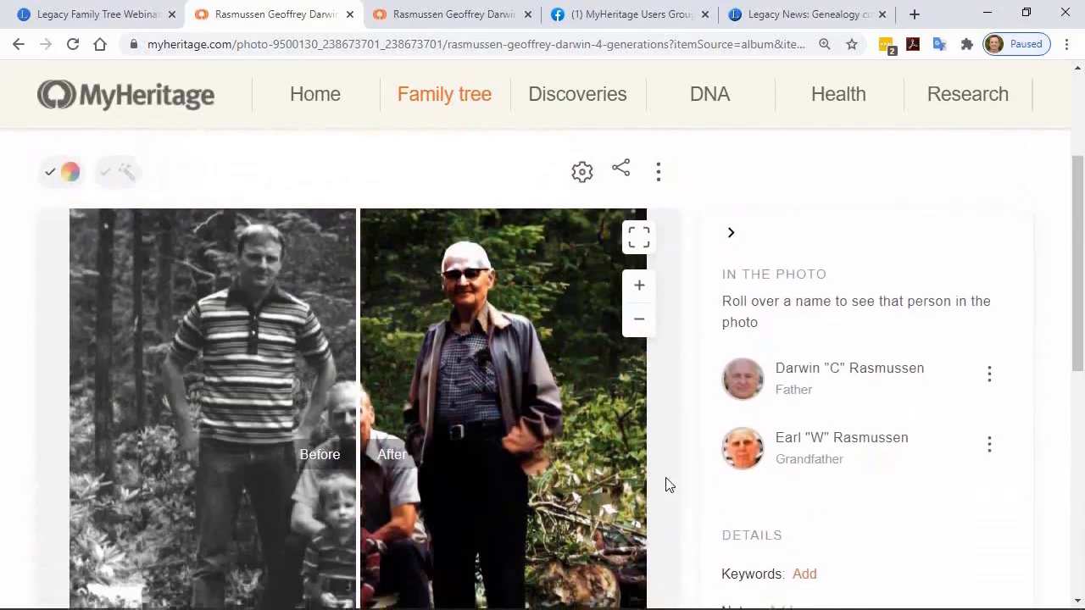
scroll(666, 484, down, 3)
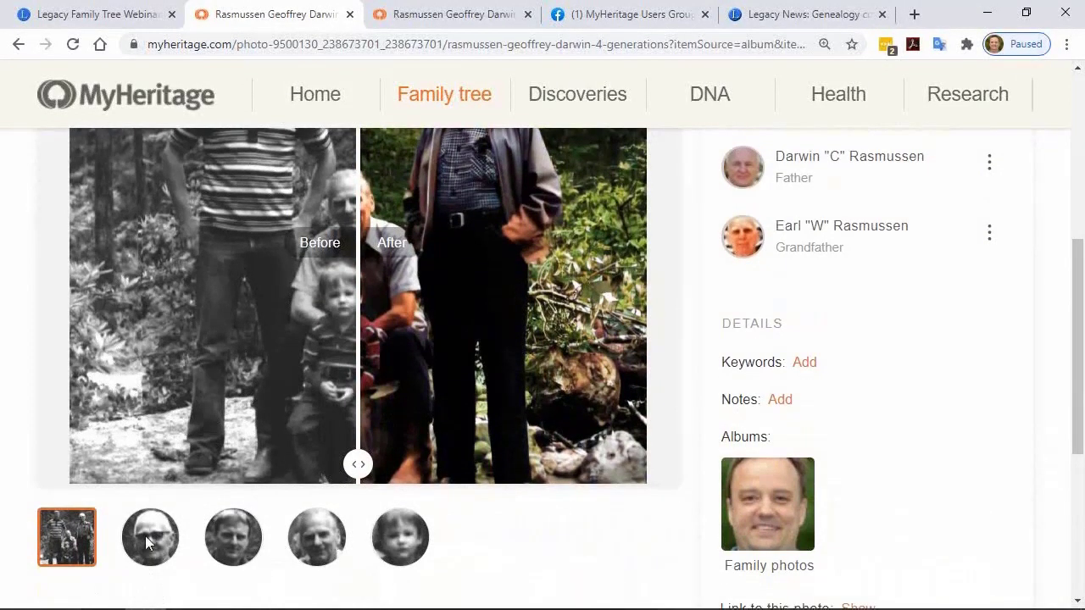
Reopen the sunglasses man's face close-up and compare its before and after versions across the whole face.
click(145, 540)
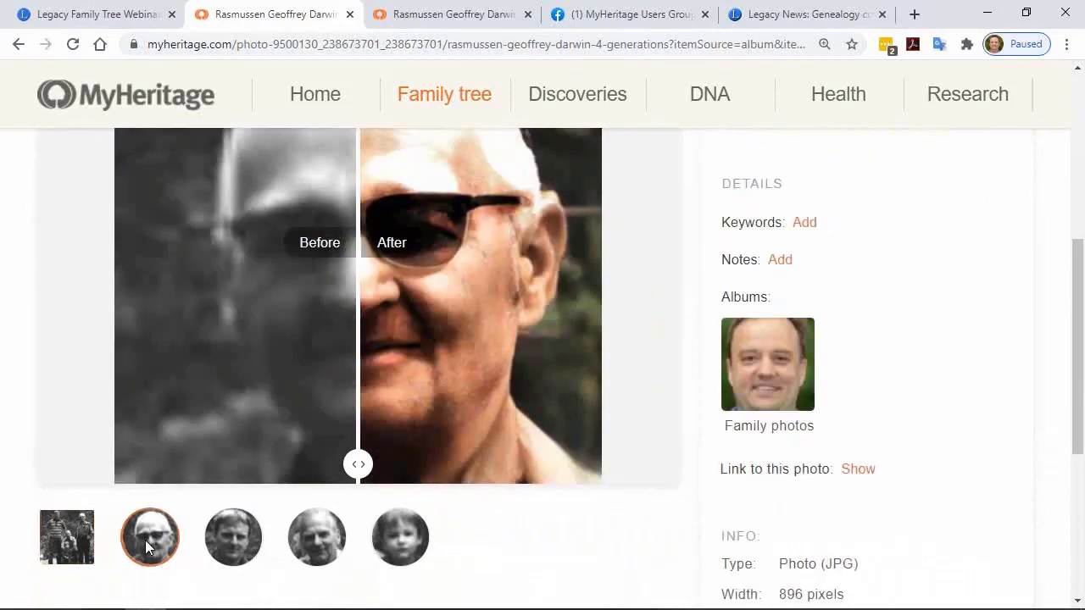
drag(356, 462, 590, 461)
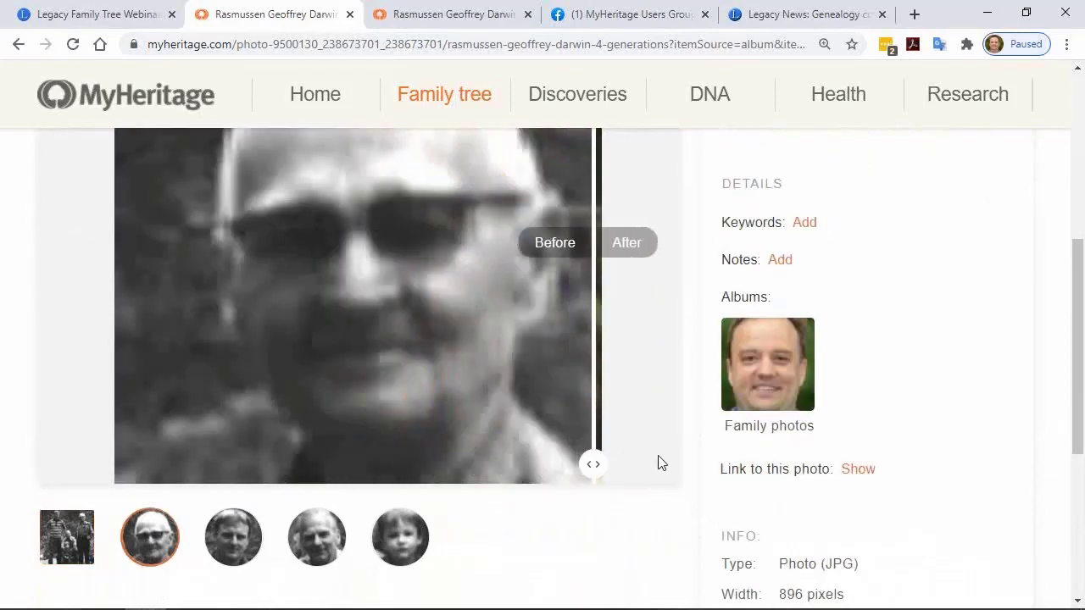
scroll(684, 466, up, 1)
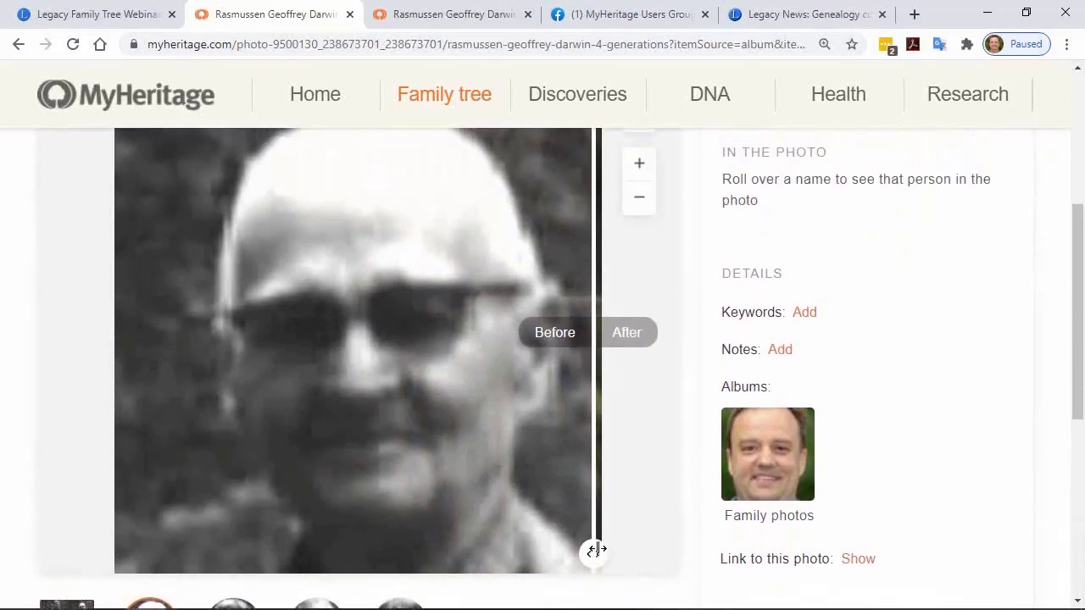
drag(596, 551, 187, 432)
drag(338, 440, 376, 436)
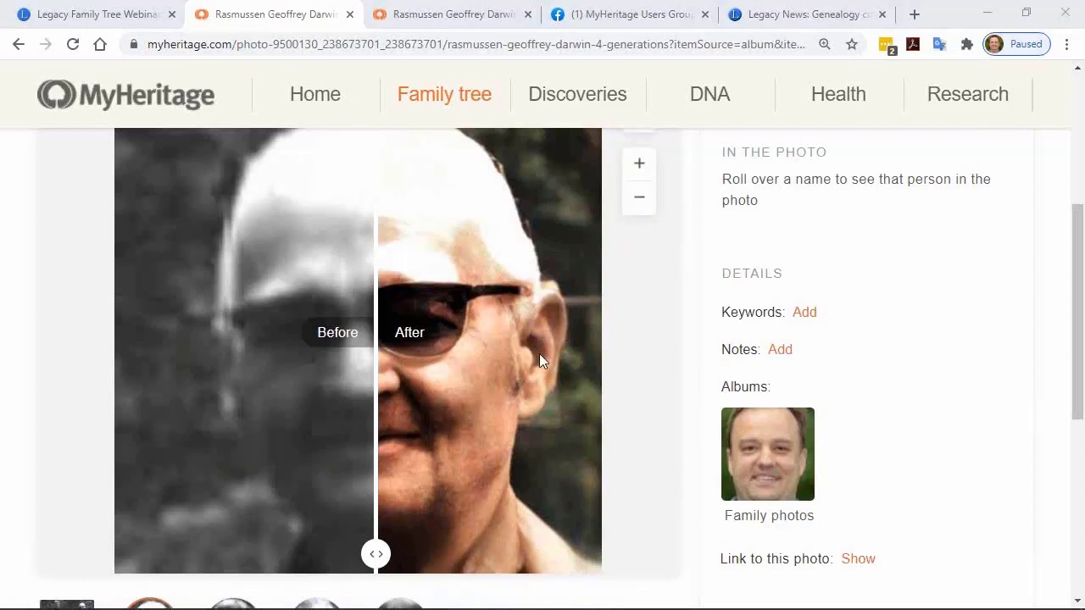
Draft a photo note saying it is privately in possession of its owner "...or whatever makes sense...", without applying it.
click(780, 347)
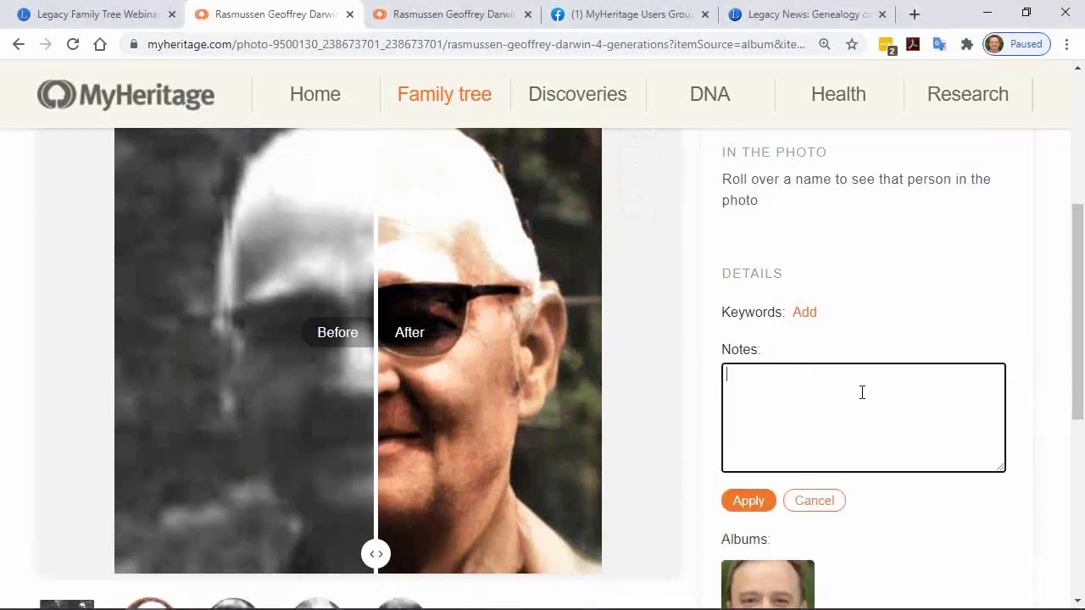
text(Privately in possession of Geoff)
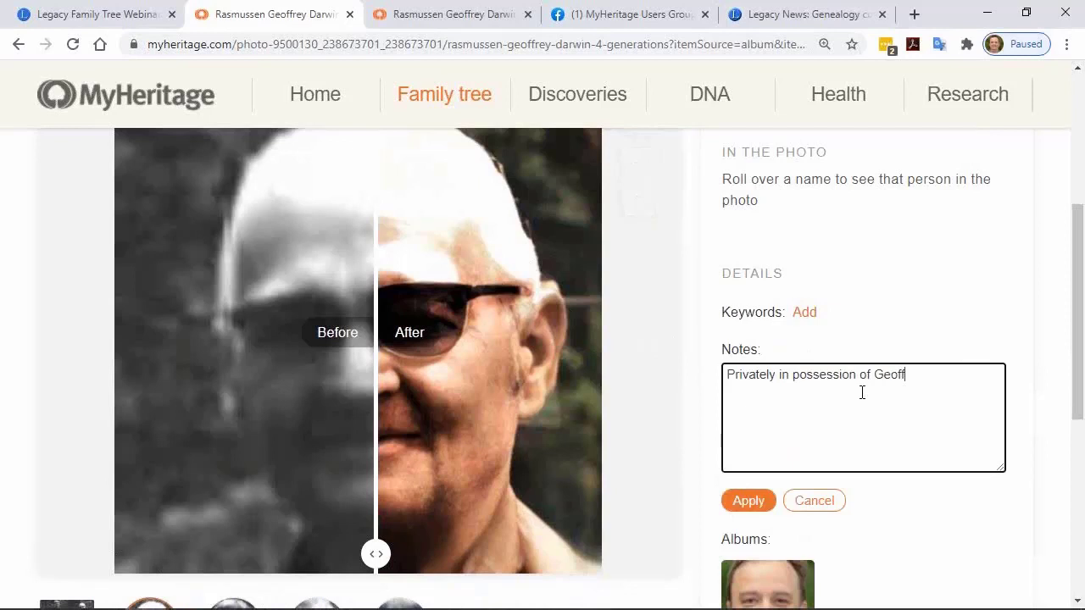
text(...or whatever makes sense...)
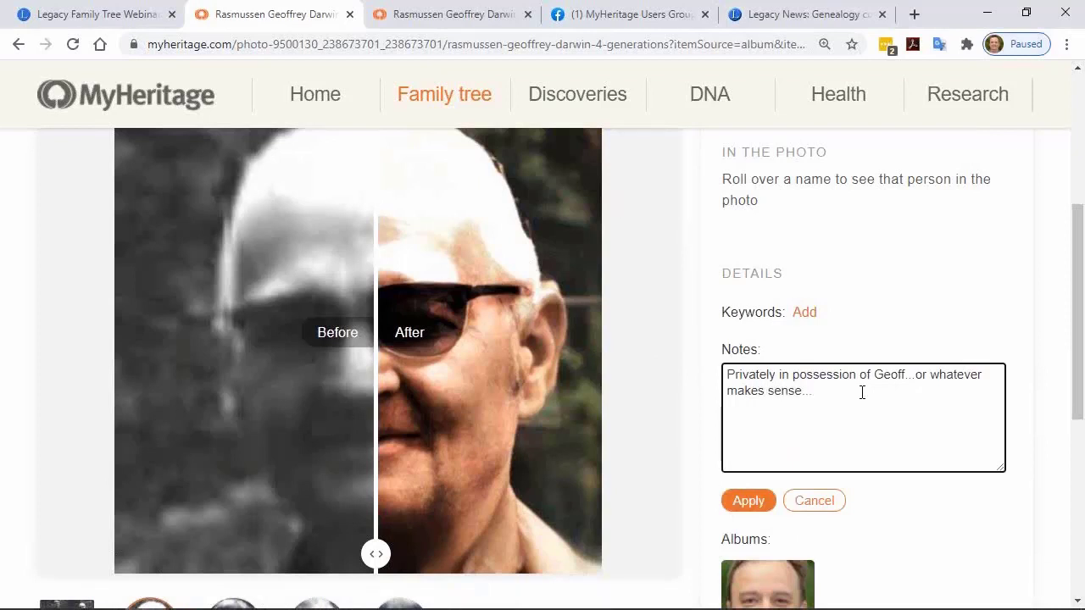
scroll(700, 489, down, 2)
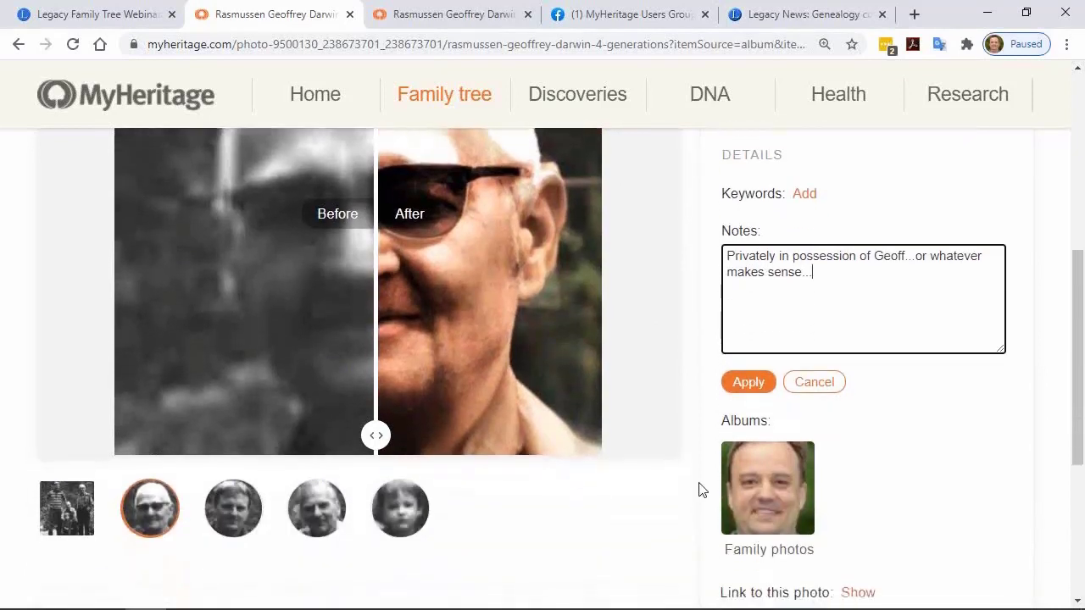
scroll(700, 489, down, 2)
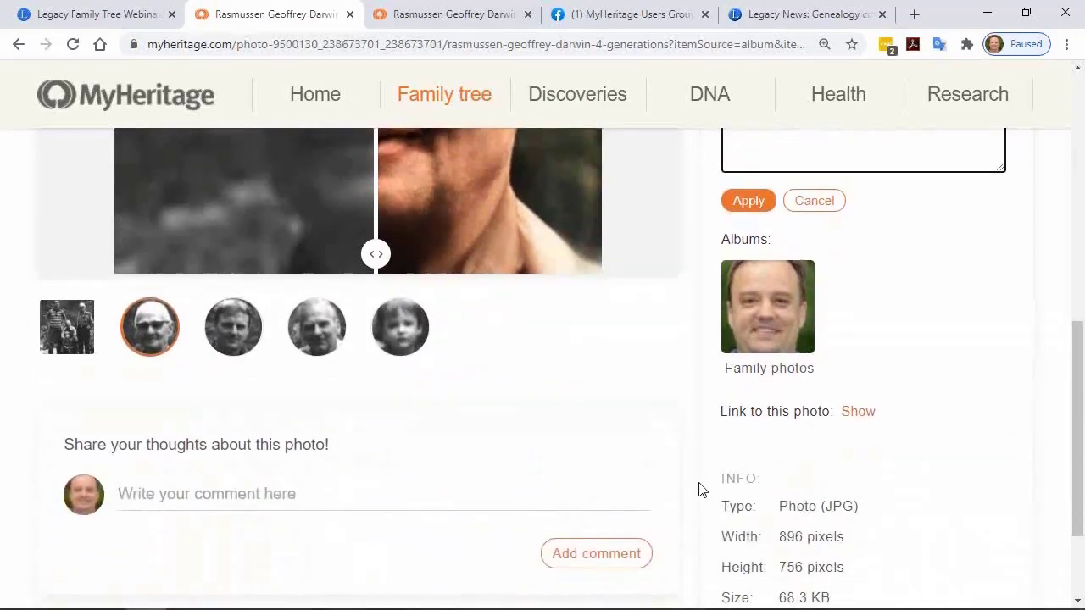
Open the photo's title, date and place for editing and cancel without changing them.
scroll(700, 489, up, 1)
scroll(700, 489, up, 5)
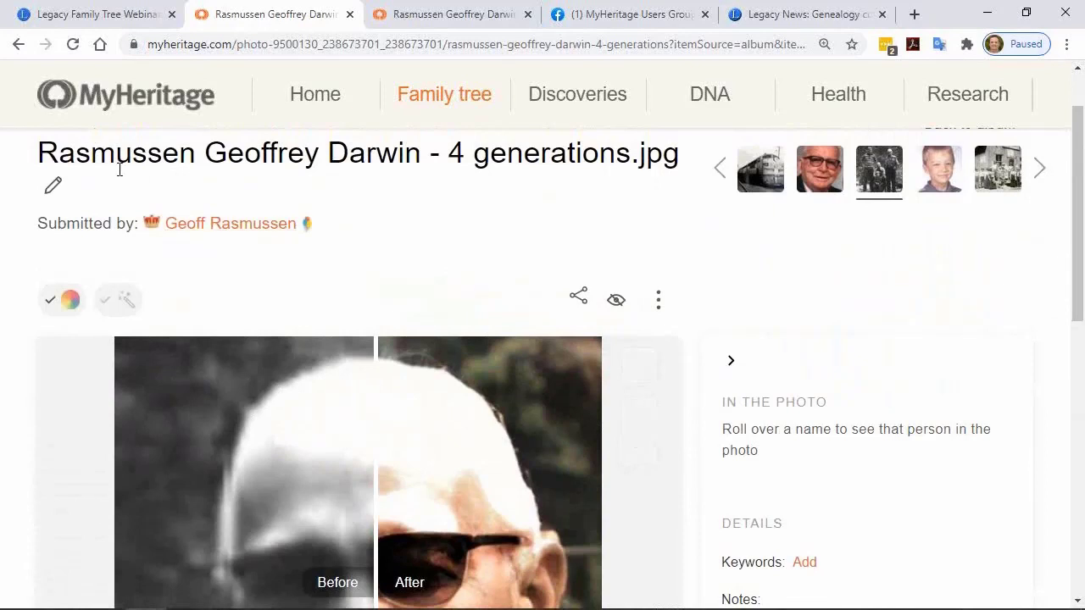
click(55, 186)
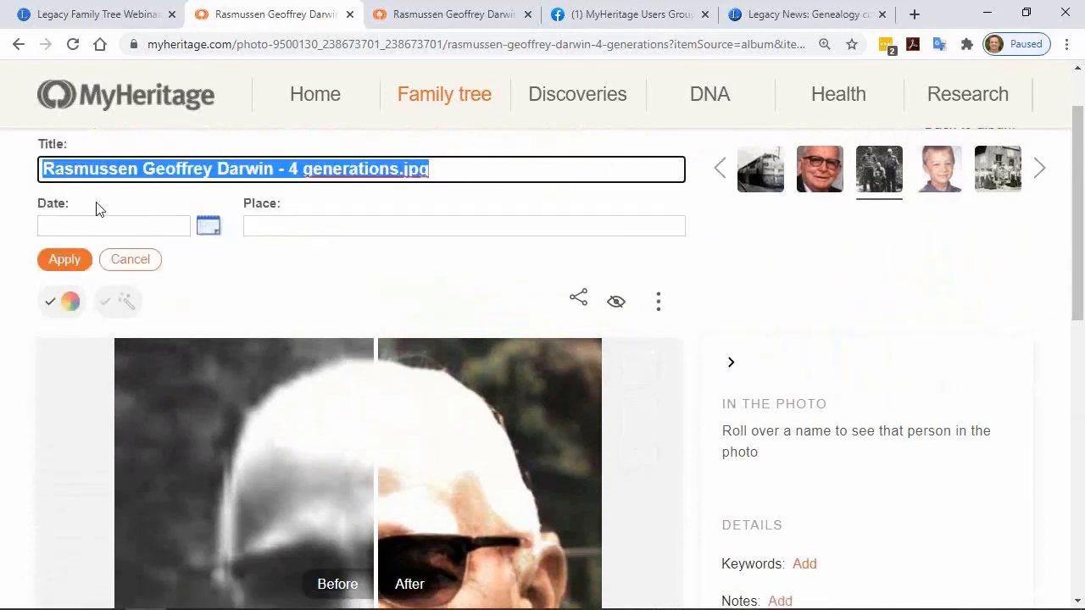
click(131, 261)
Add the comment "What a great looking group of boys!" to the photo.
scroll(685, 508, down, 4)
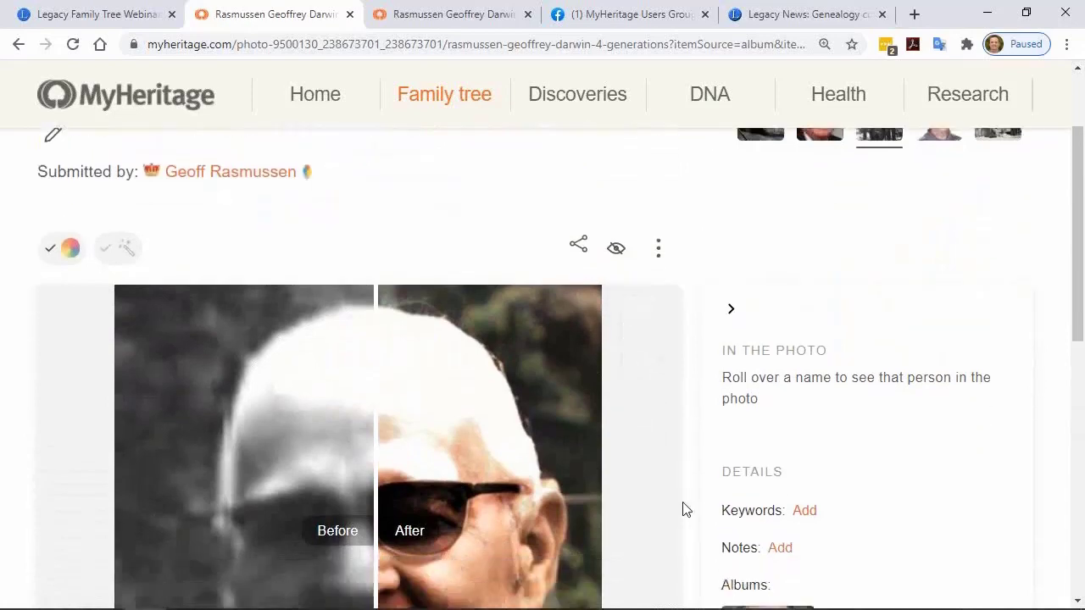
scroll(685, 508, down, 4)
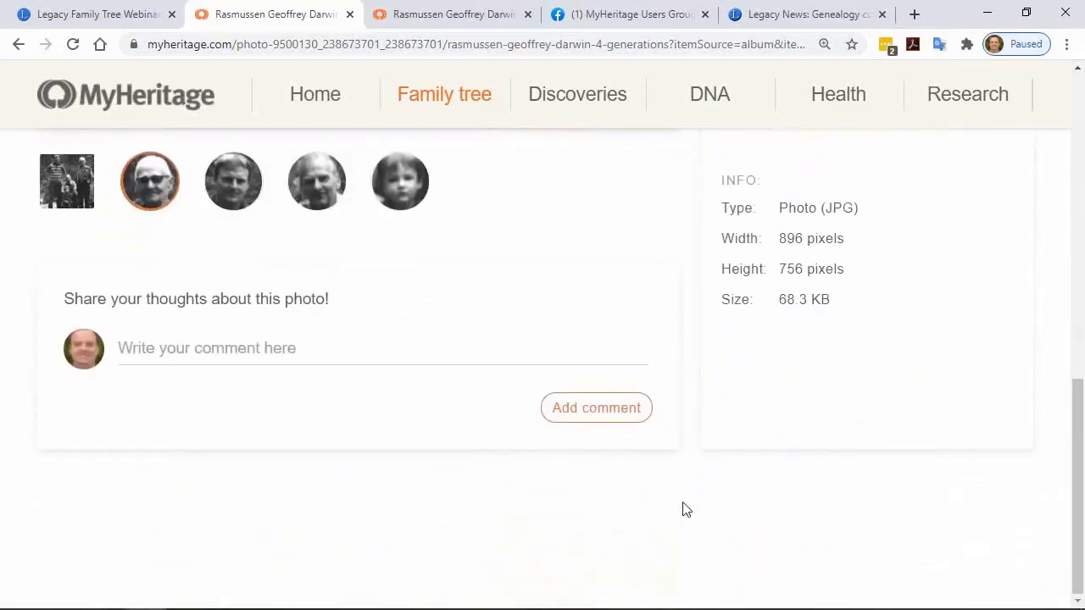
click(235, 349)
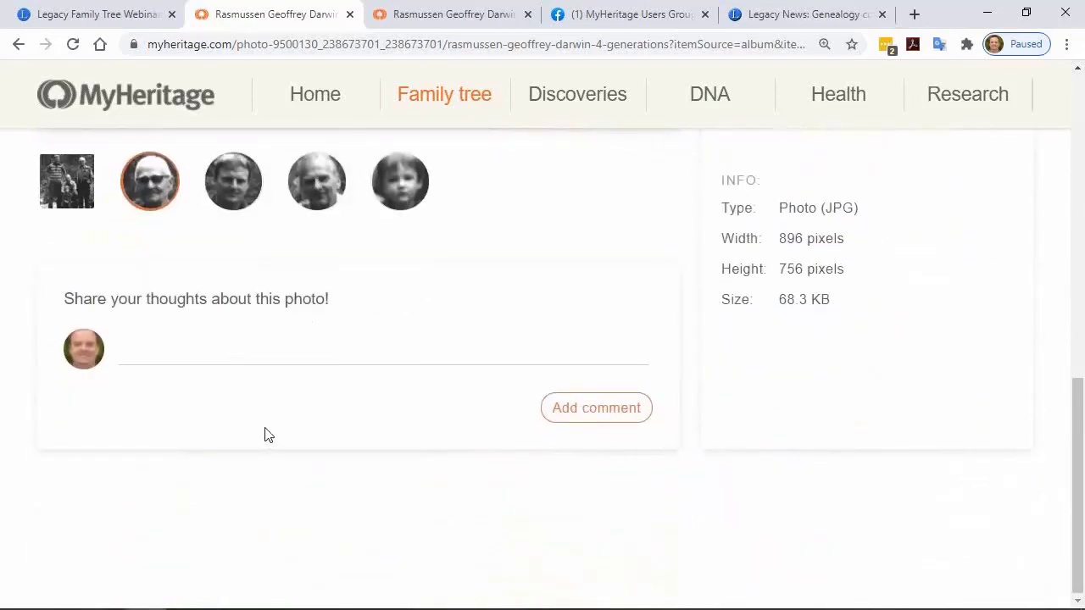
text(What a grea)
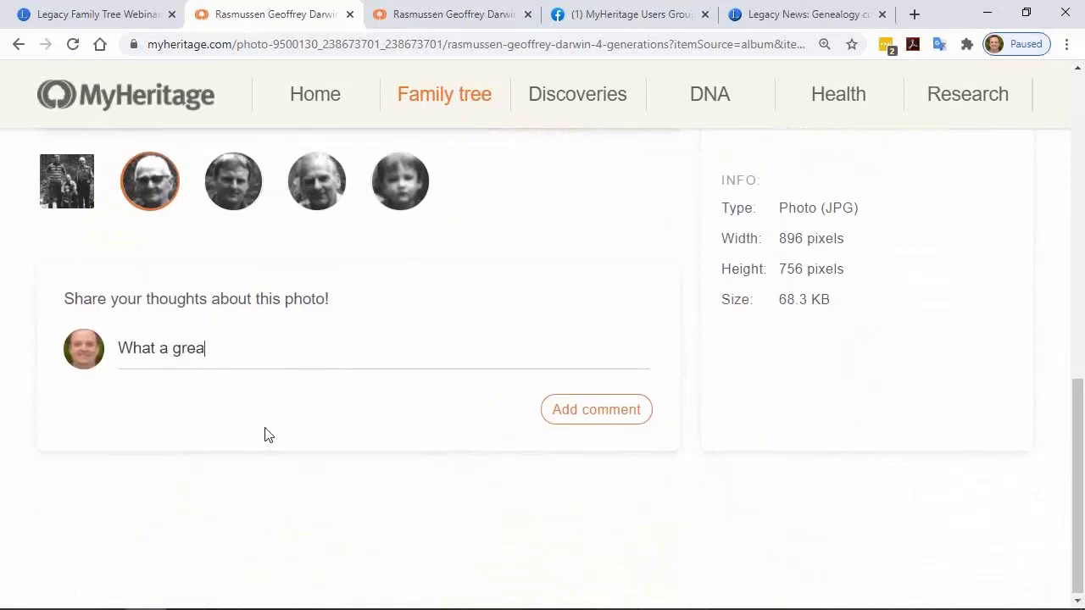
text(t looking grou)
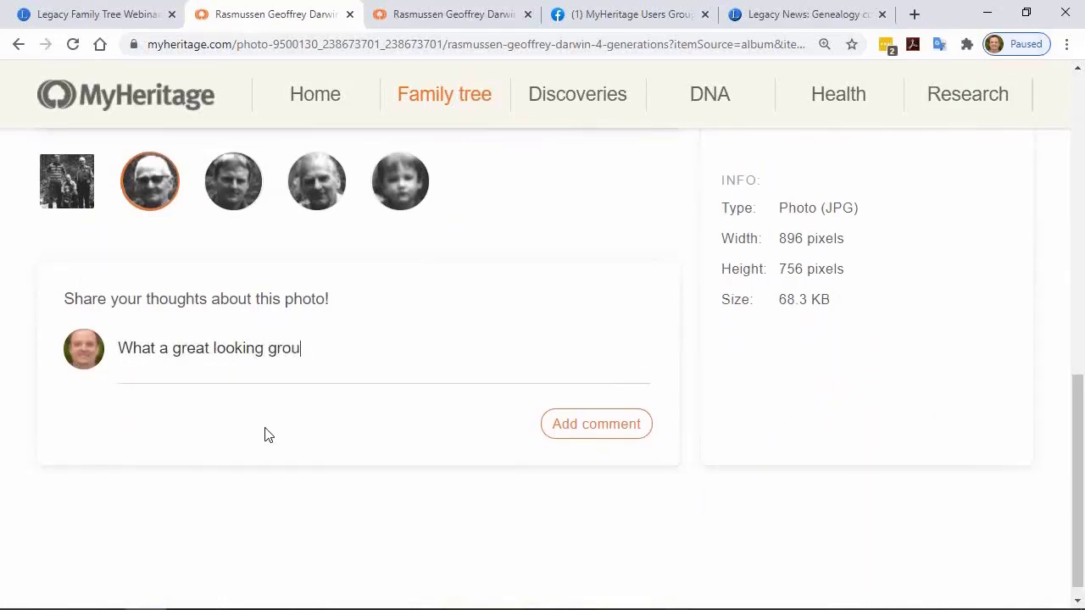
text(p of boys!)
click(578, 433)
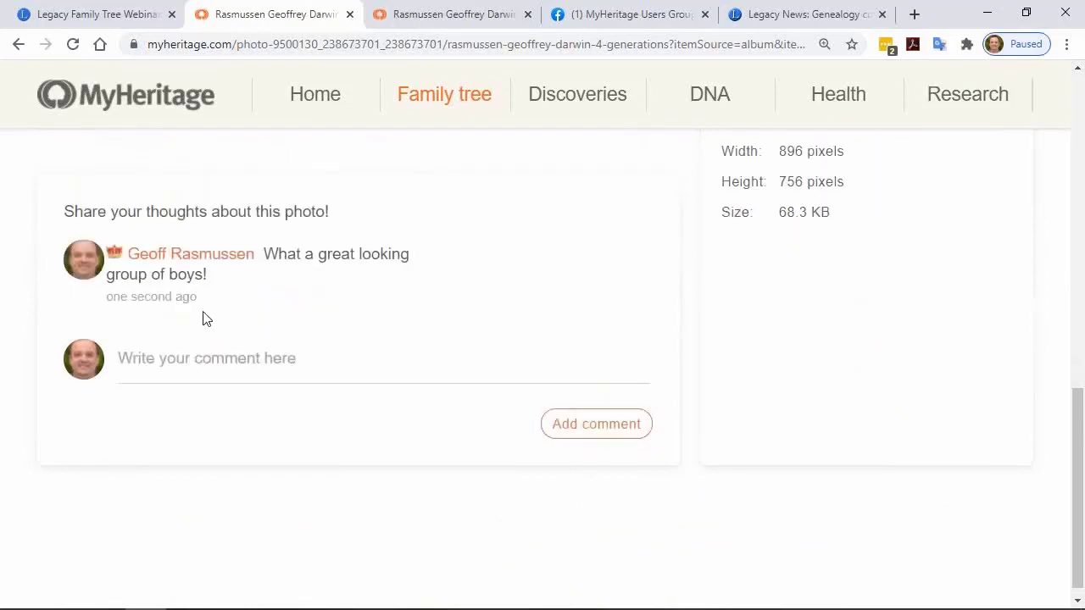
scroll(663, 368, up, 5)
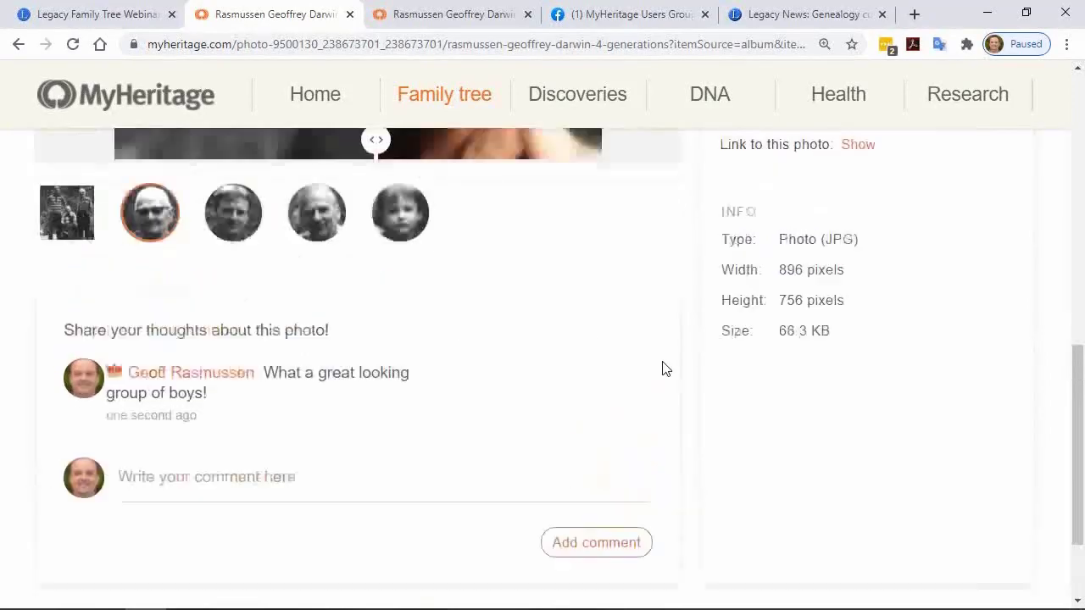
scroll(663, 367, up, 1)
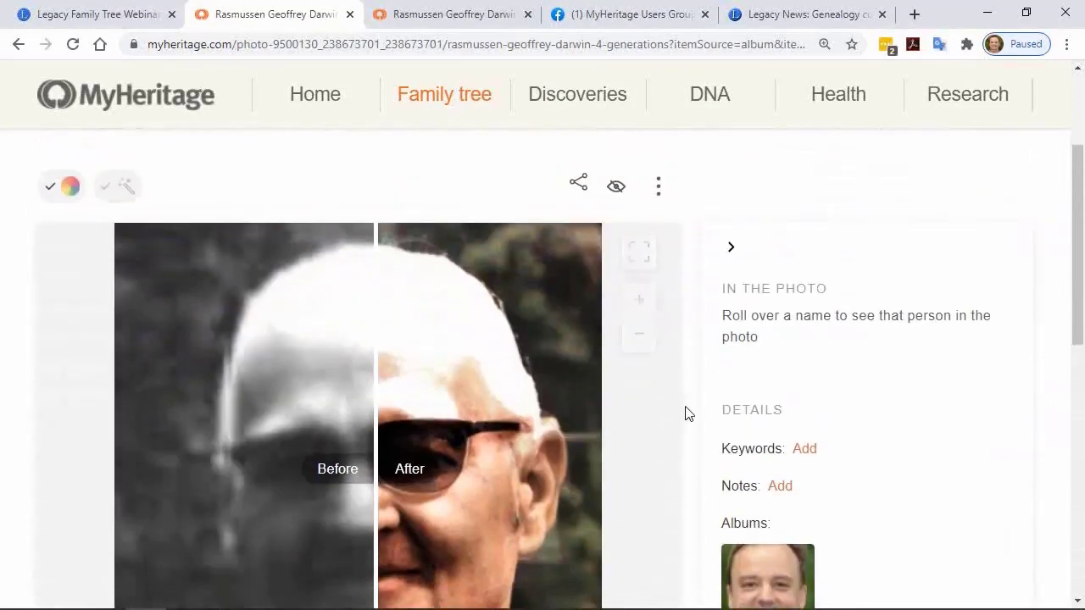
scroll(688, 414, down, 3)
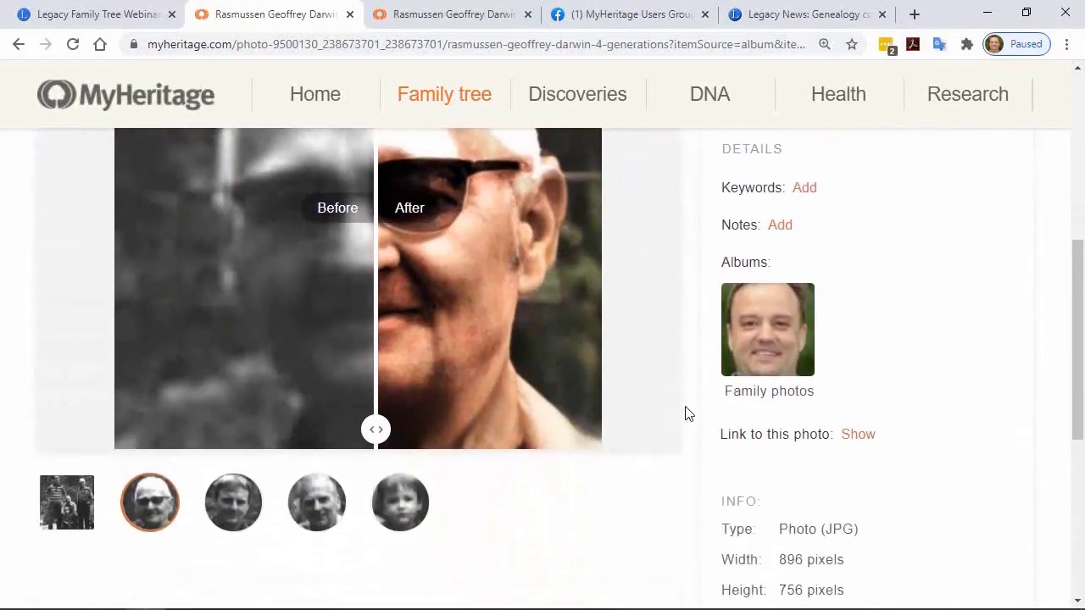
scroll(679, 405, up, 2)
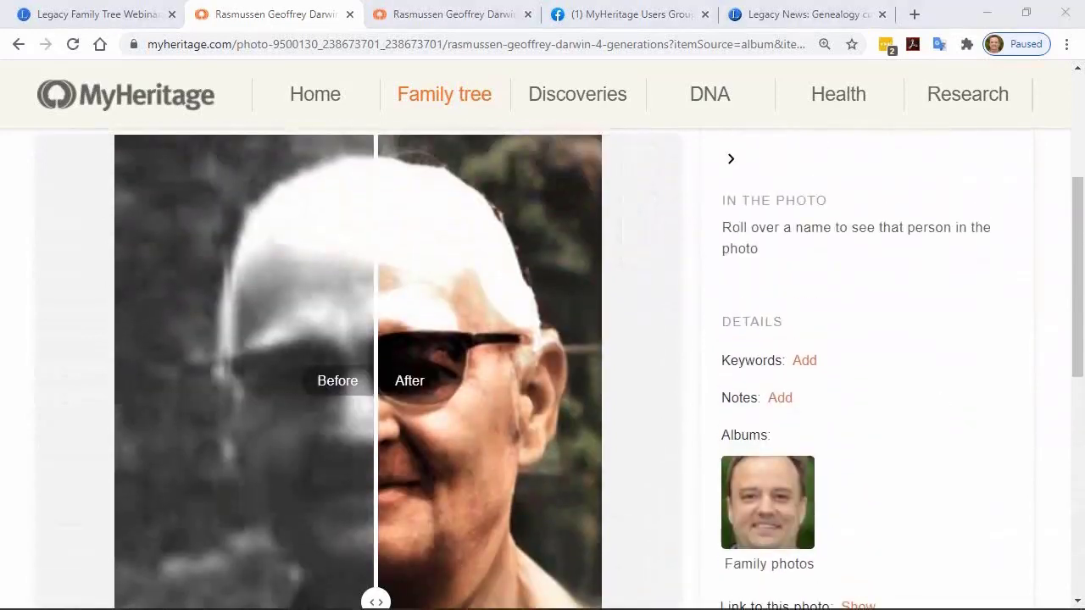